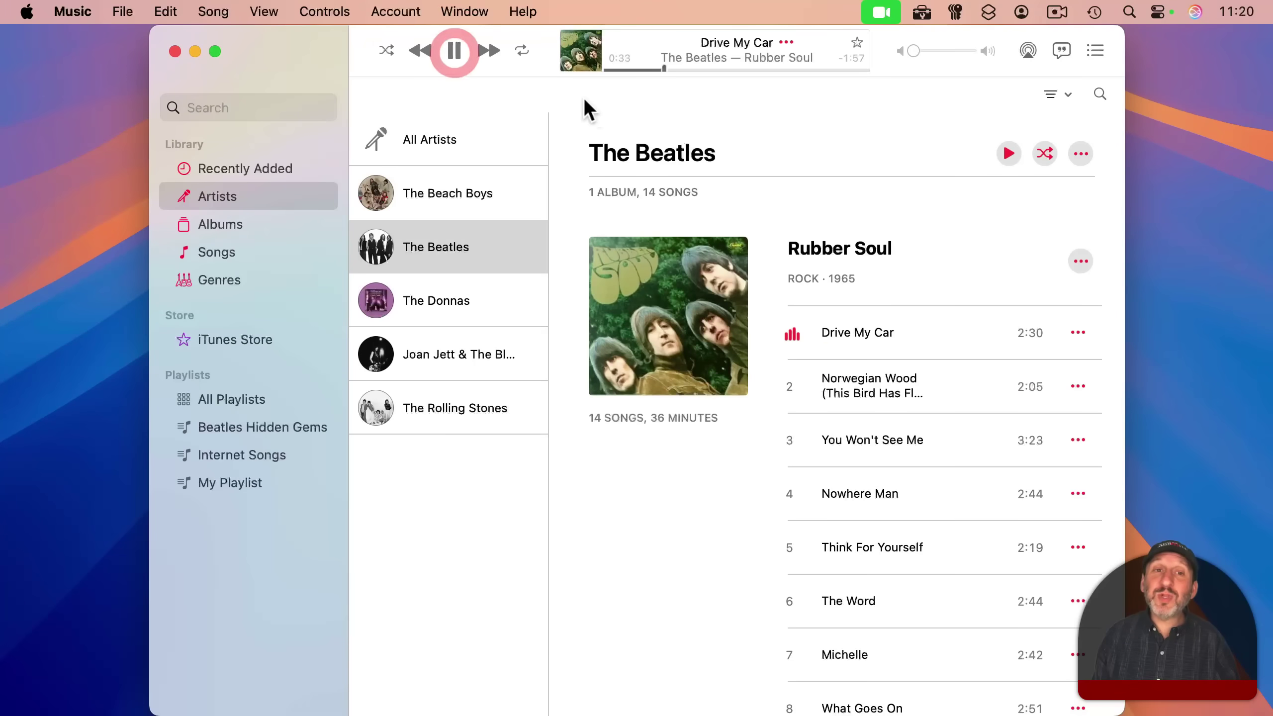
- Switch Music's visualizer style to the Classic Visualizer from the Window menu
click(465, 12)
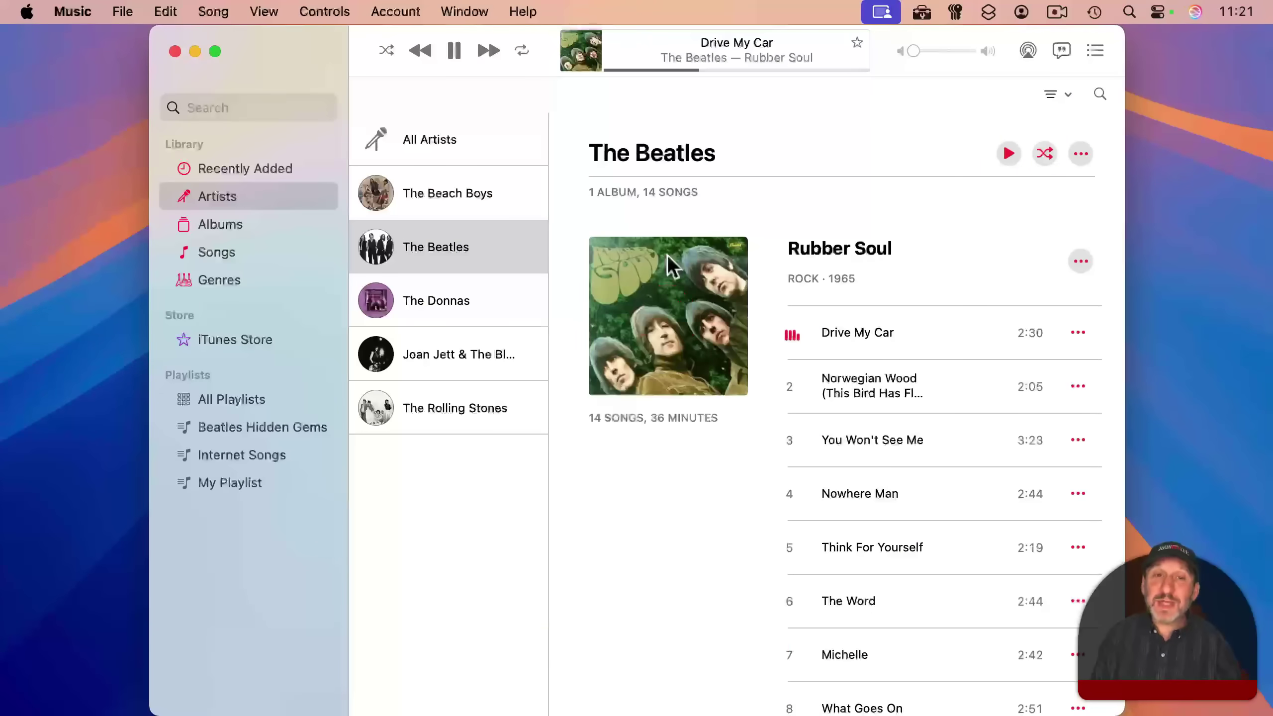
click(448, 5)
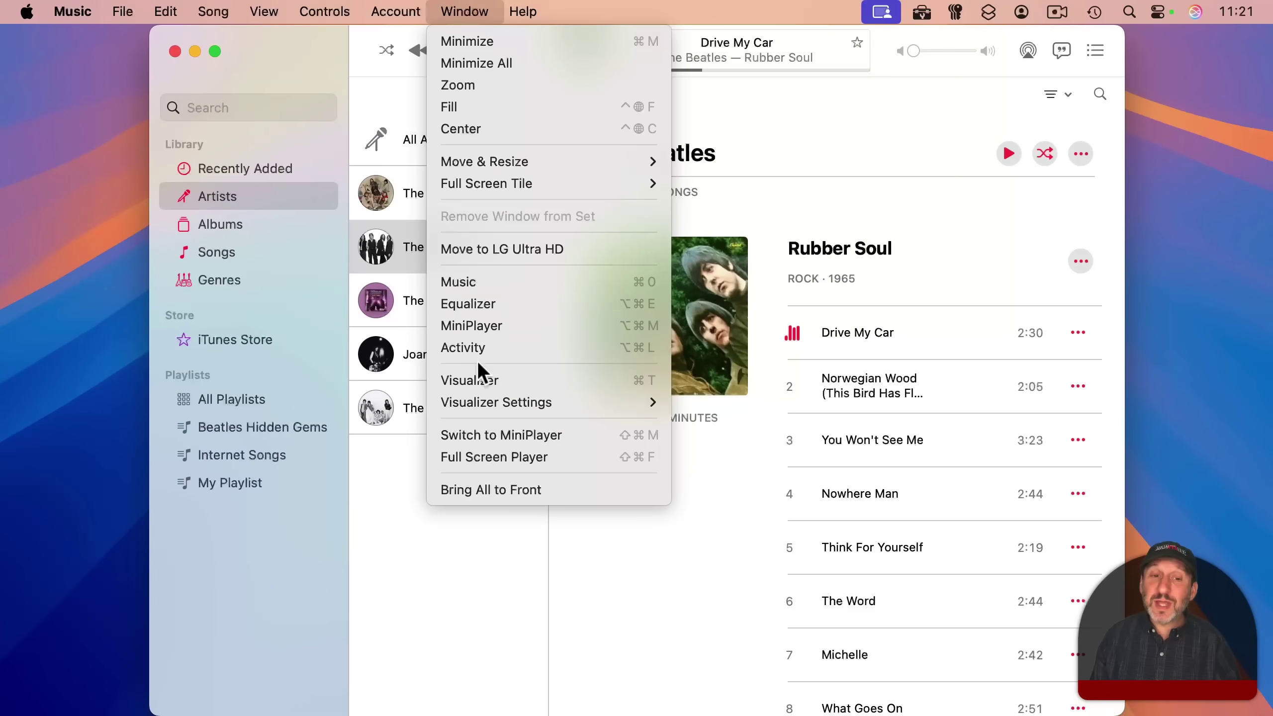
mouse_move(482, 399)
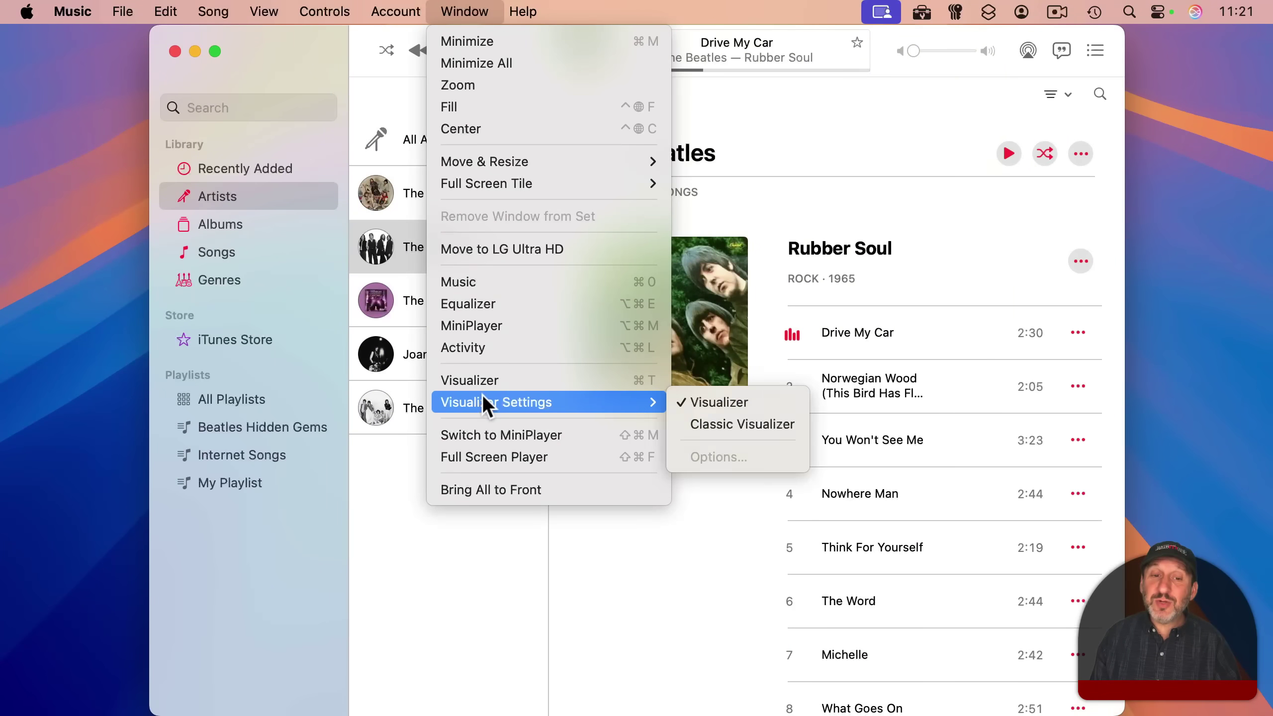
click(710, 424)
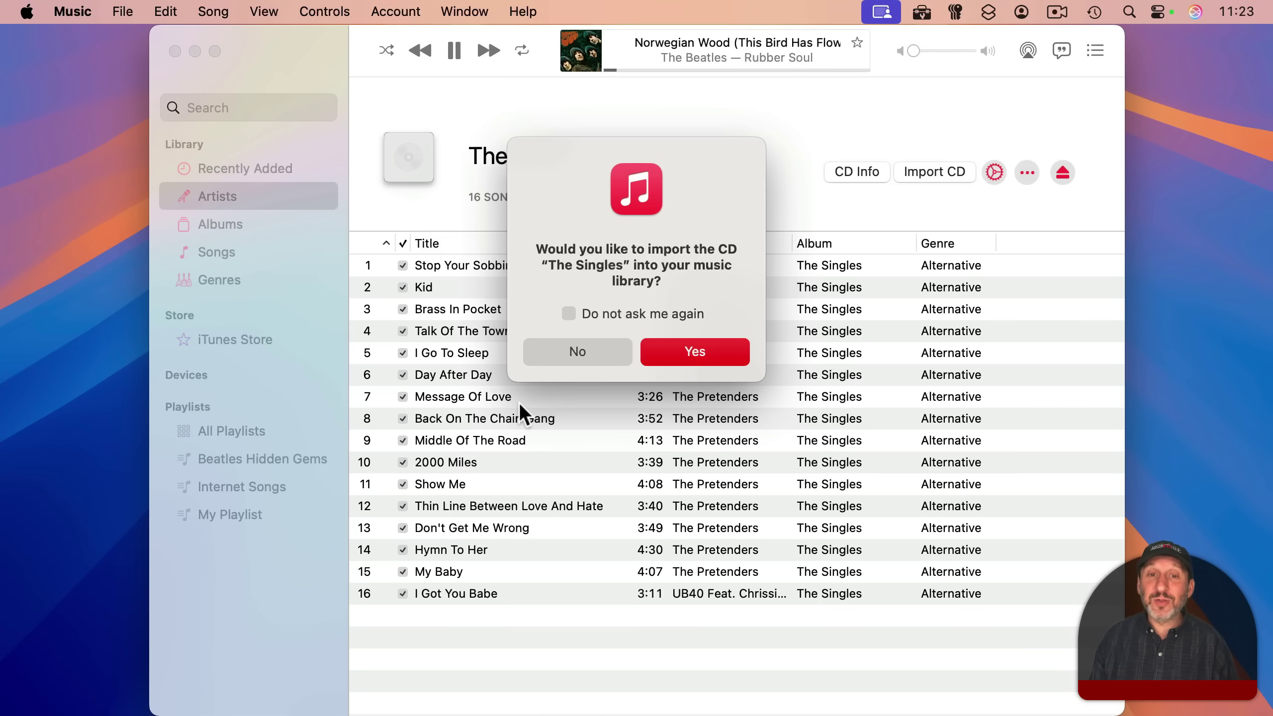
- Decline importing The Singles CD so only its 16 tracks are shown
click(577, 351)
- Open Music Settings and confirm CD insertion stays set to Ask to Import CD
click(73, 11)
click(85, 74)
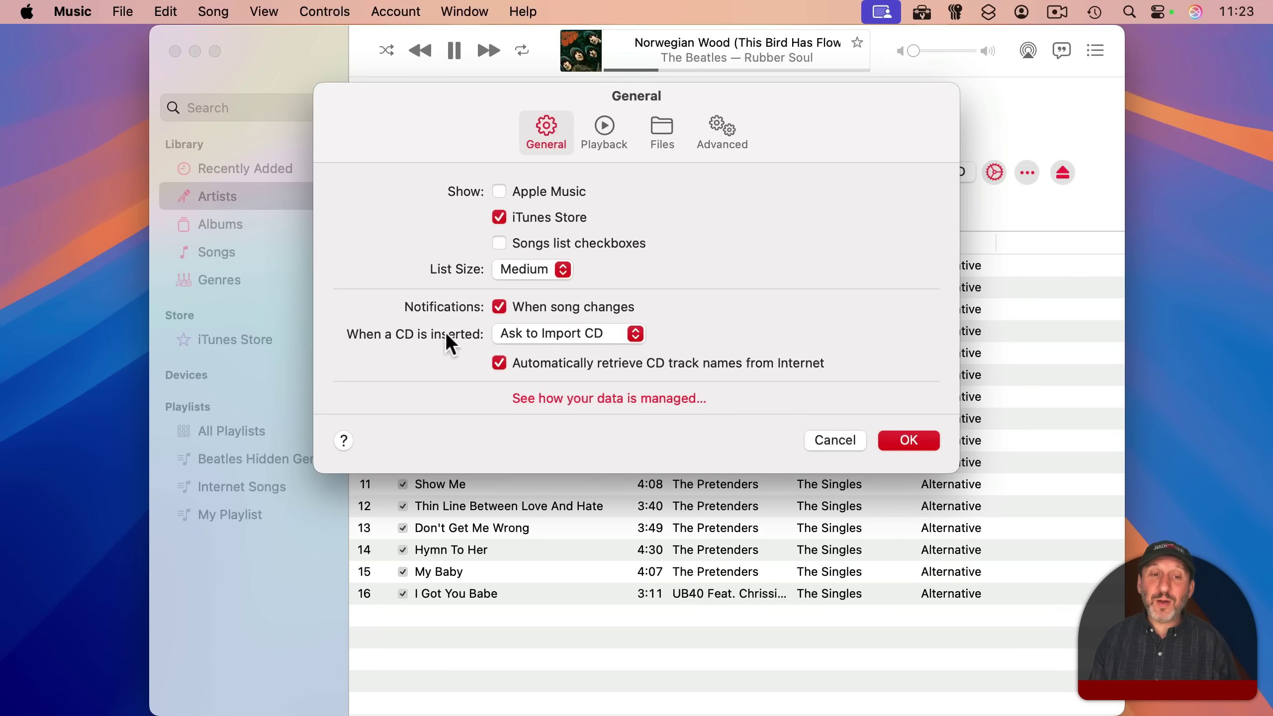
click(564, 343)
click(699, 331)
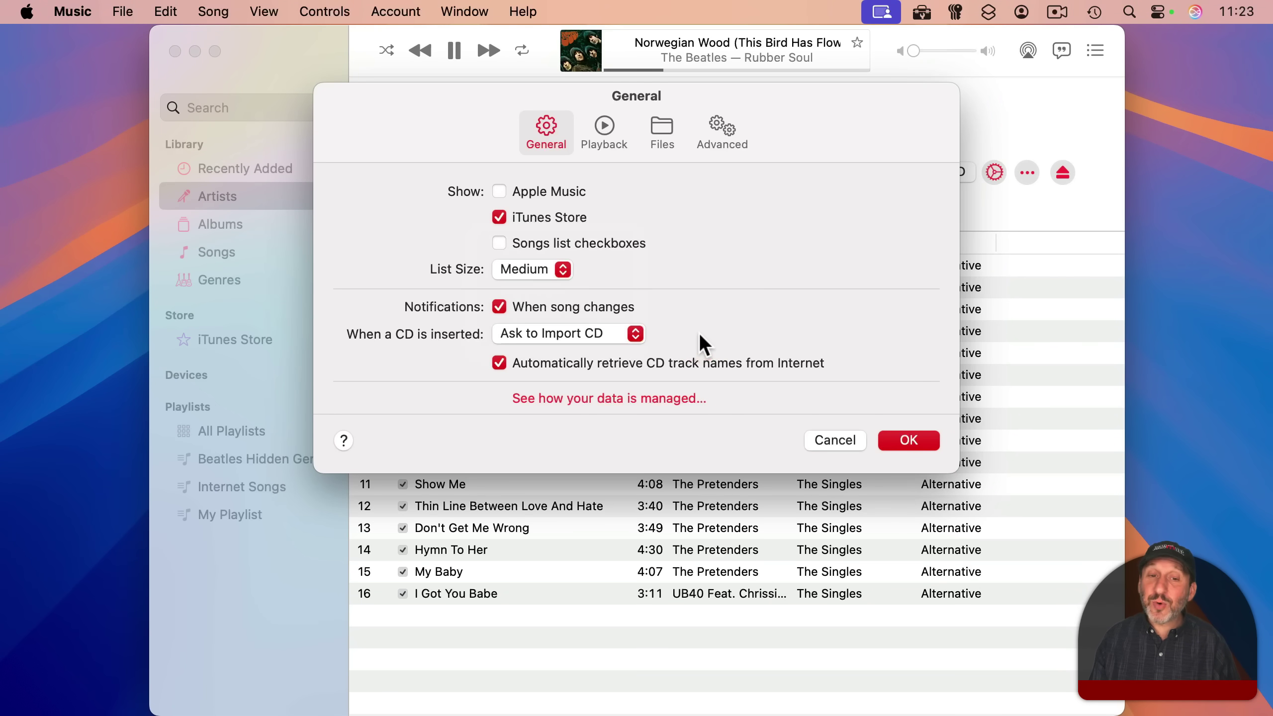
- Confirm Files import settings use AAC Encoder, then check the File menu for disc burning
click(662, 128)
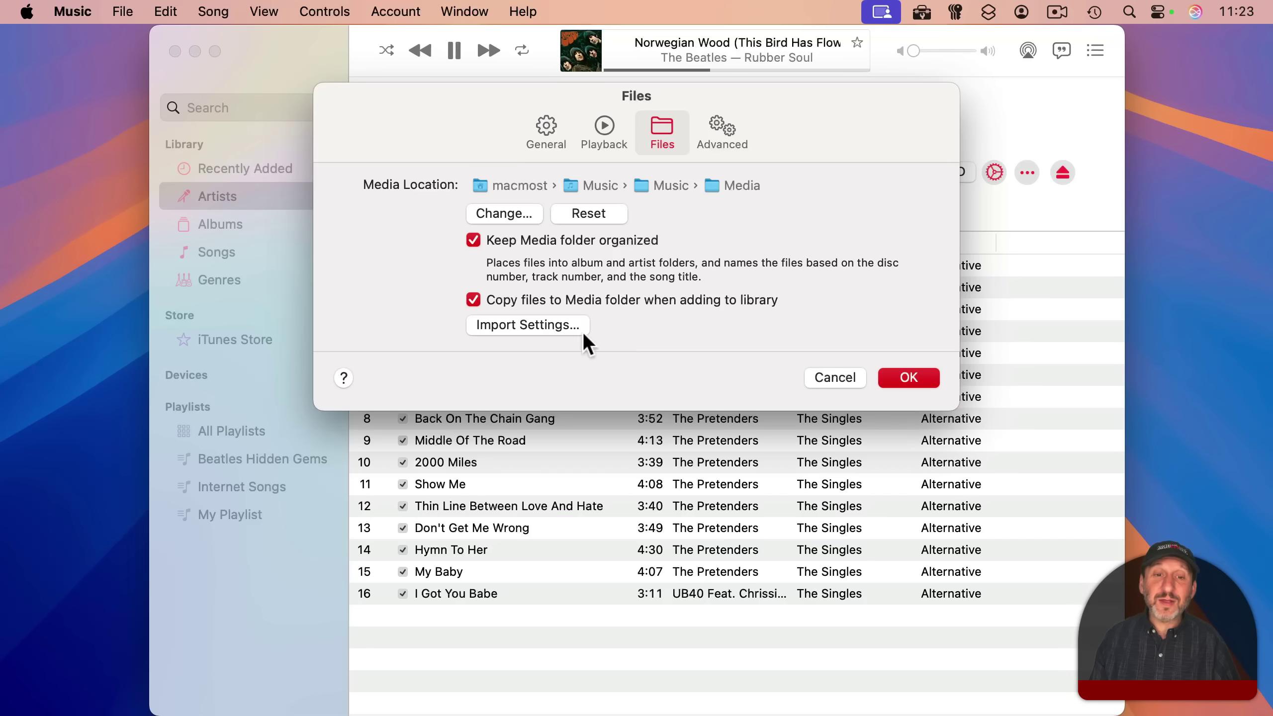
click(543, 333)
click(580, 179)
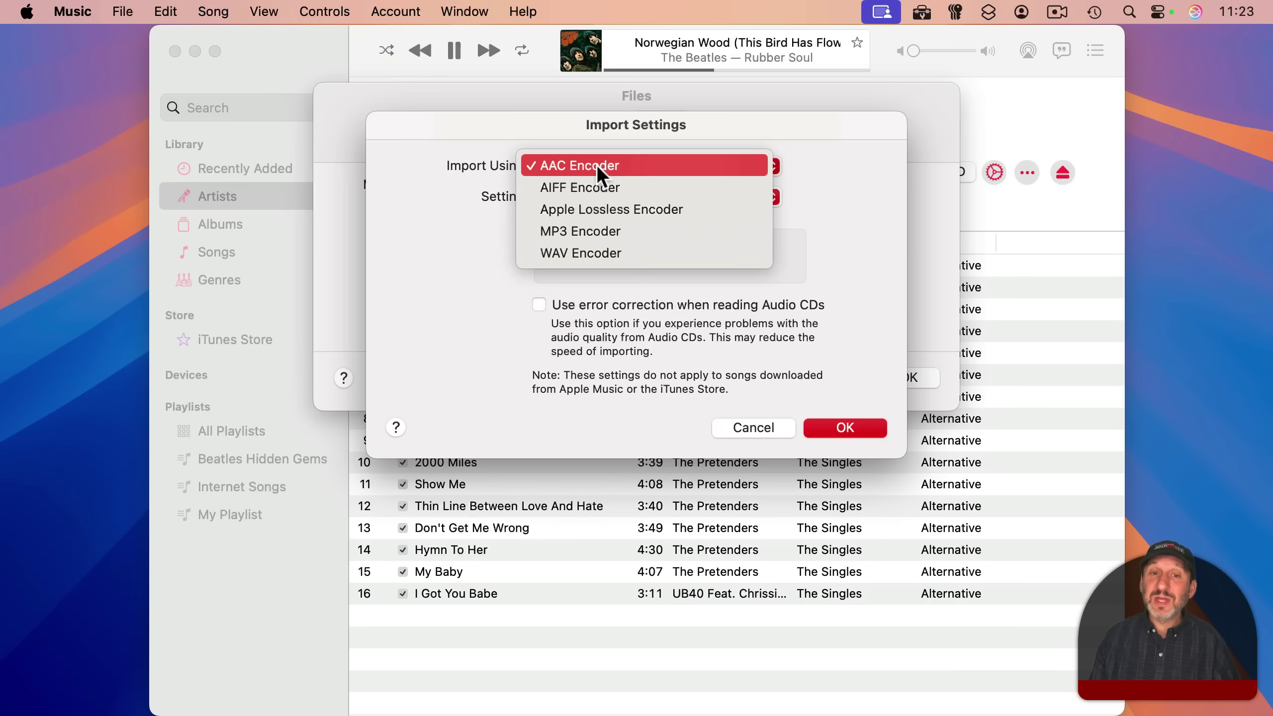
click(450, 183)
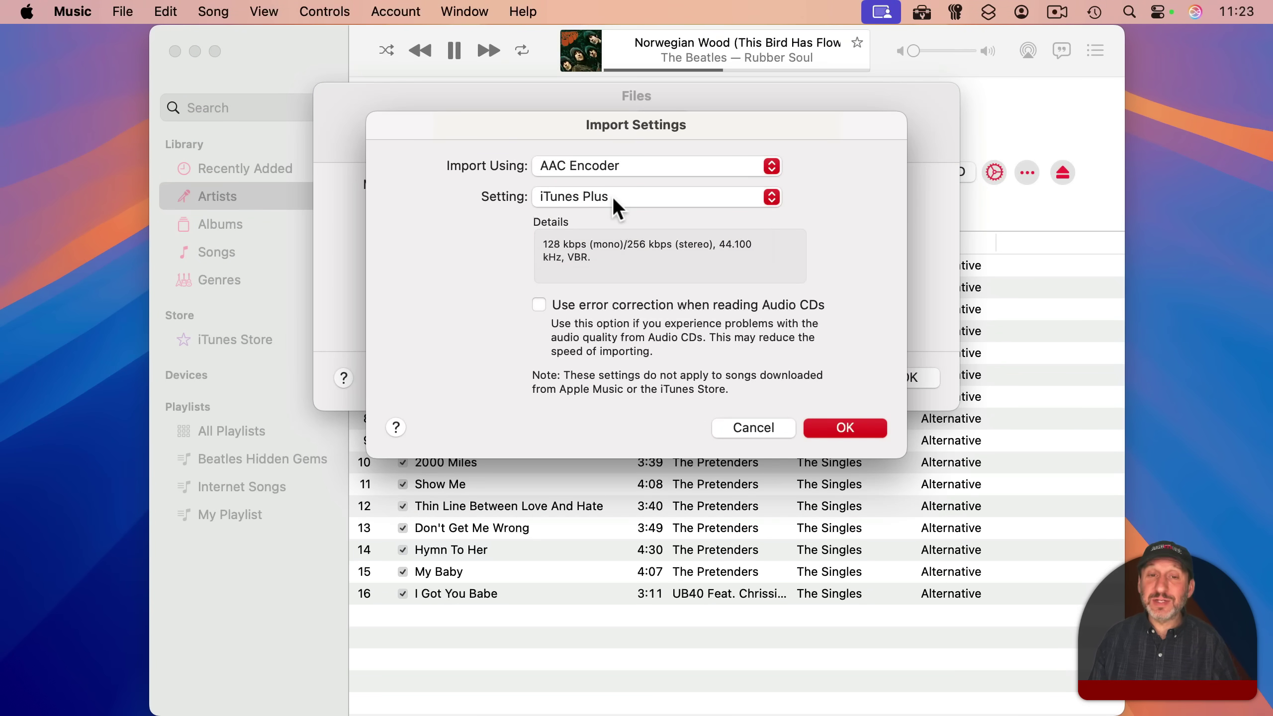
click(613, 172)
click(401, 199)
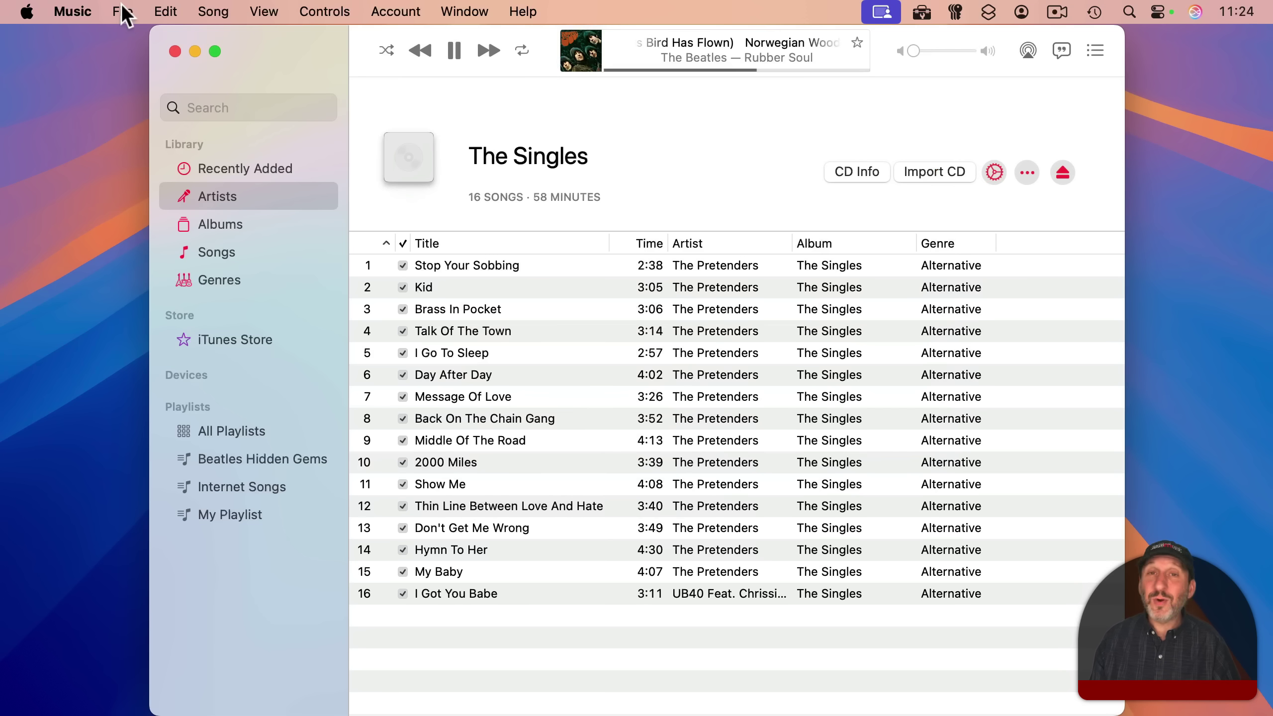
click(123, 12)
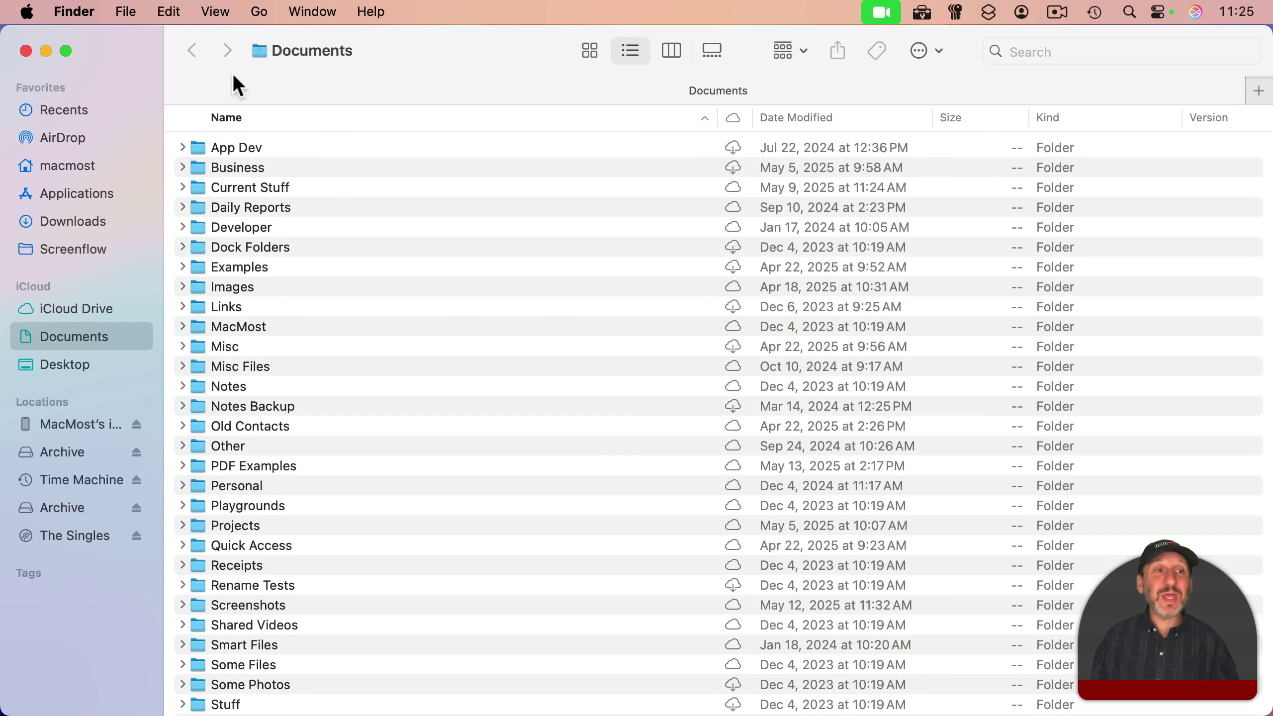
- Open the iPhone 13 Pro's General page from Finder's Locations sidebar
click(76, 12)
click(530, 121)
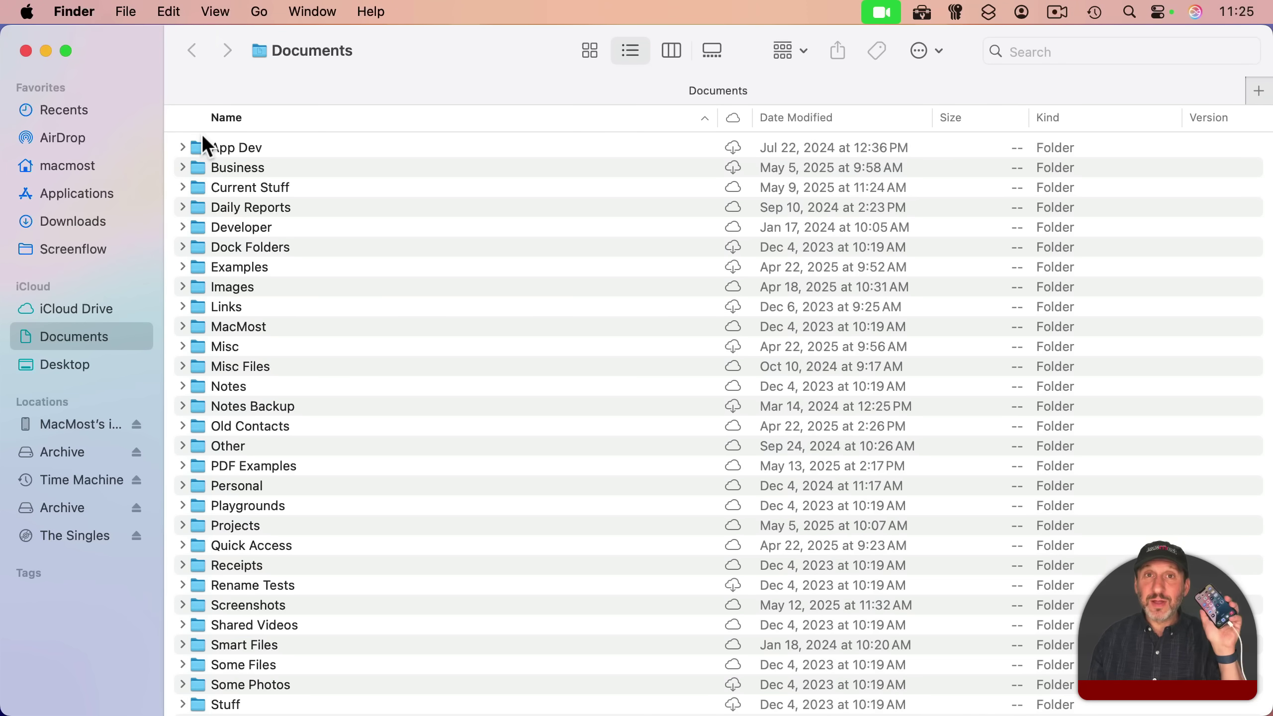
click(43, 424)
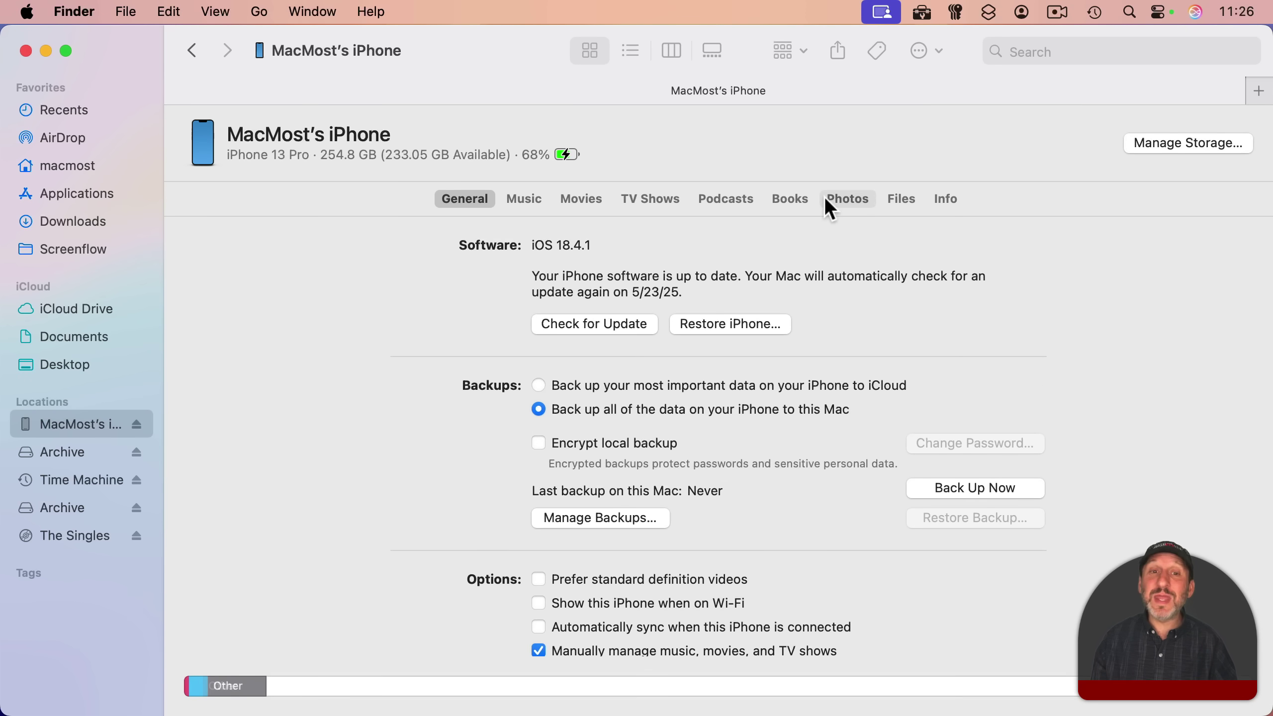
- Review the iPhone's Music sync options, then scroll through its General settings
click(524, 201)
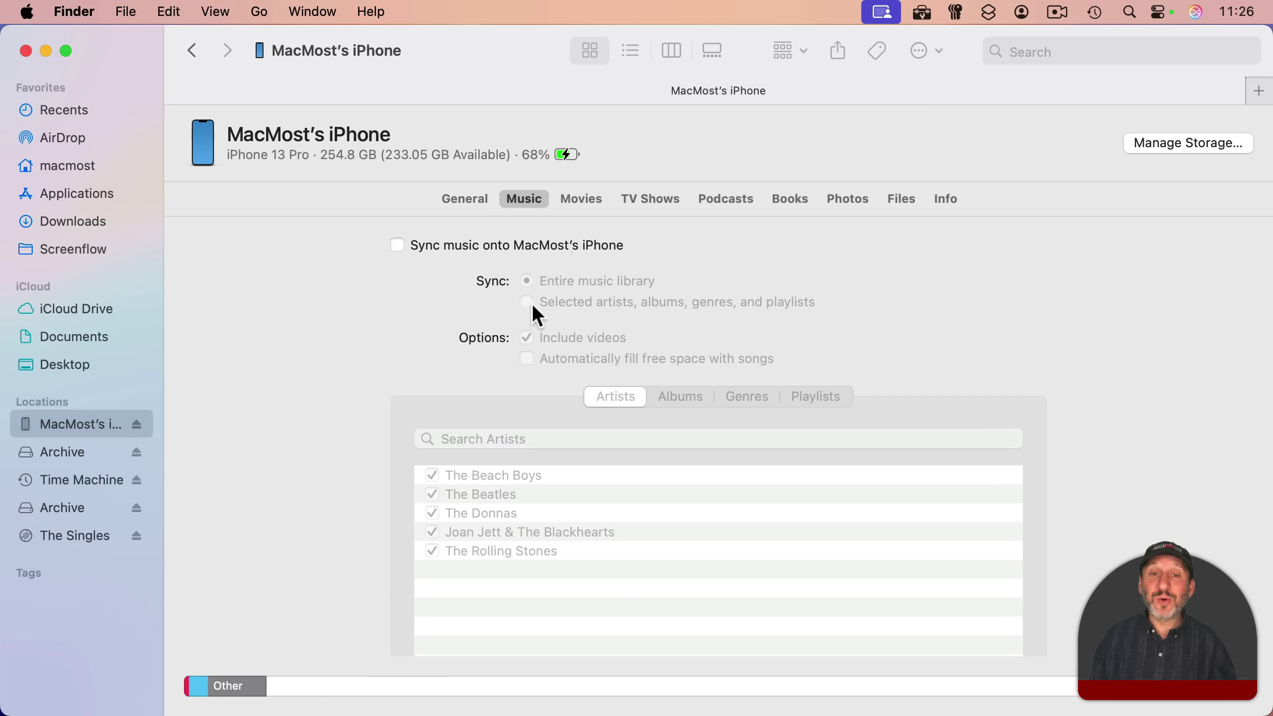
click(464, 194)
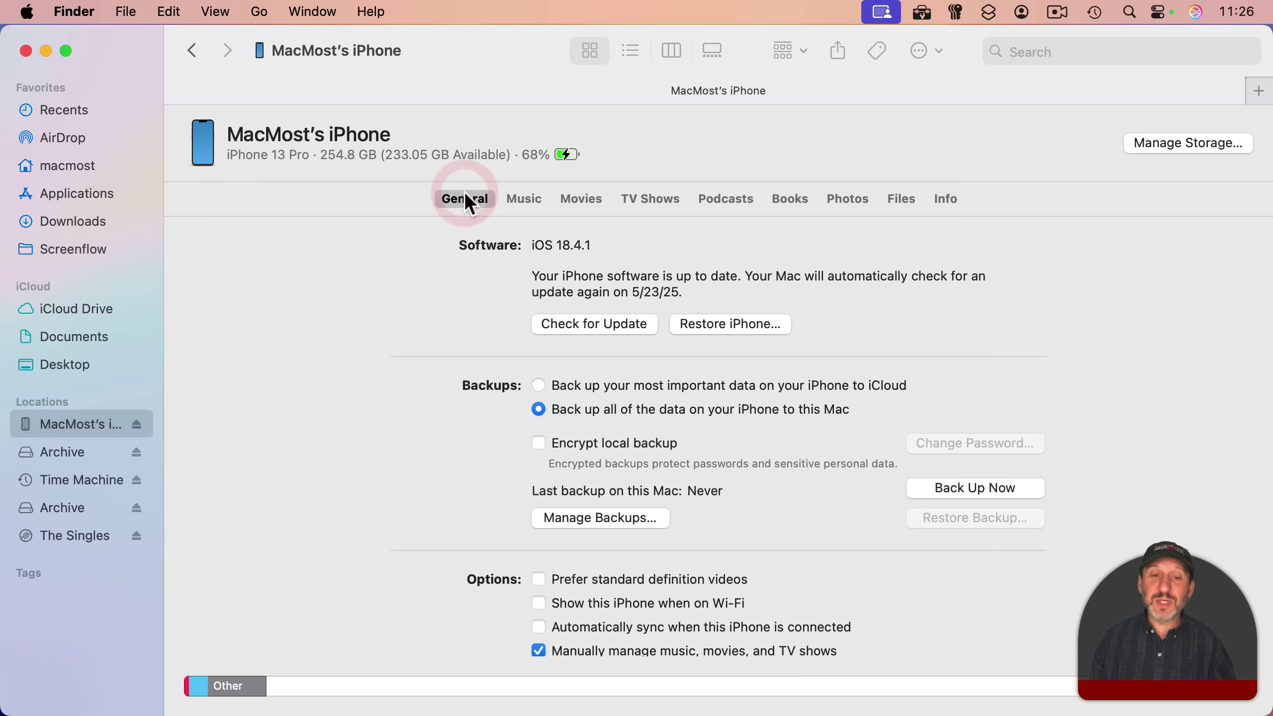
scroll(596, 542, down, 3)
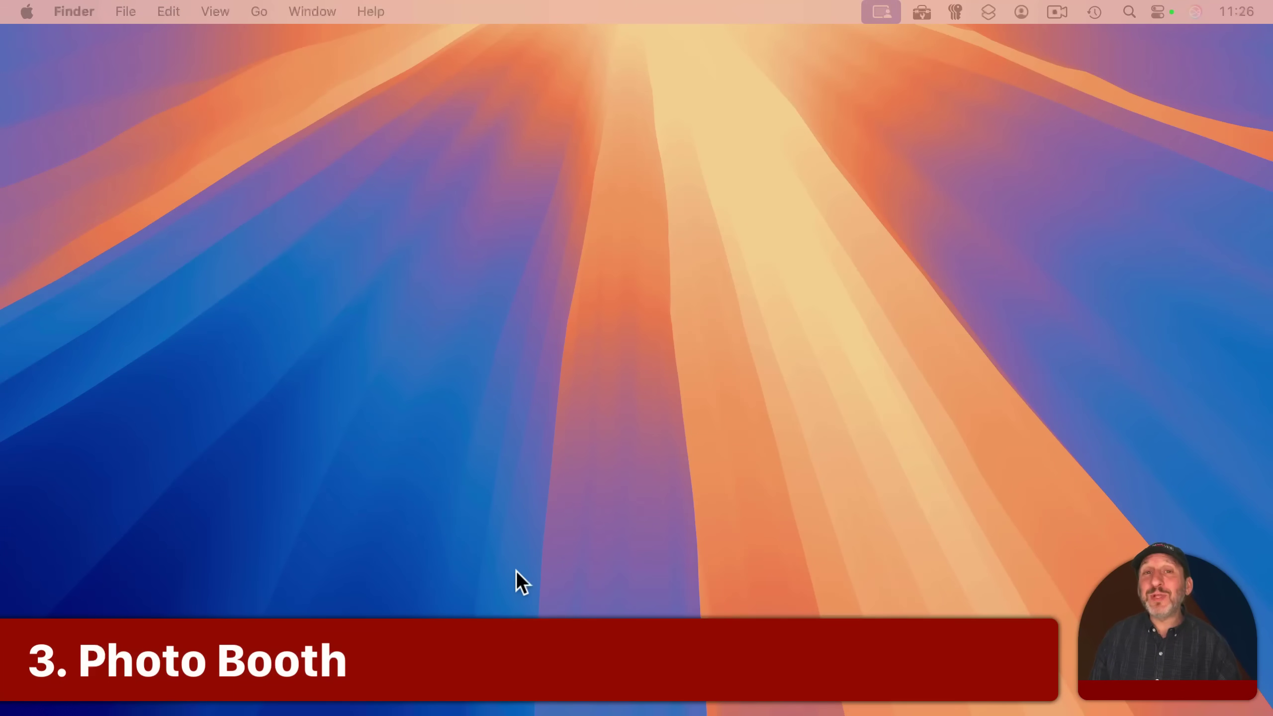
- Launch Photo Booth by searching 'photo' in Launchpad
click(516, 571)
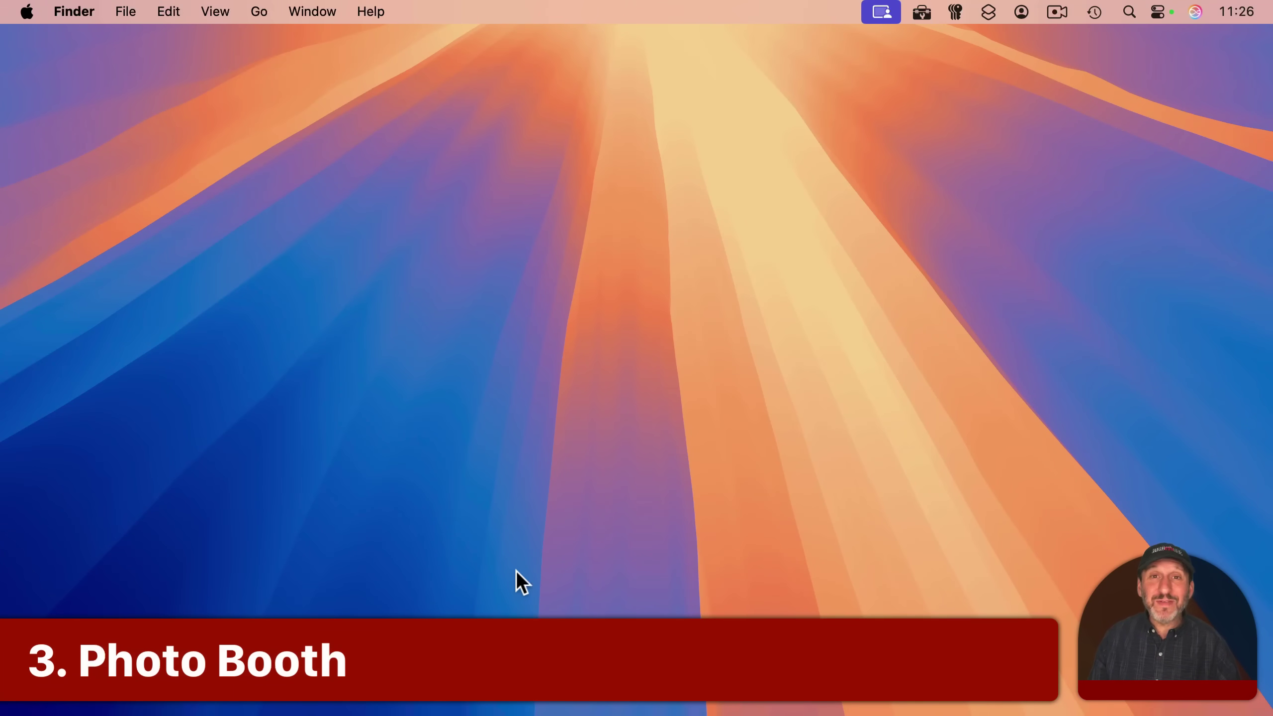
key(super)
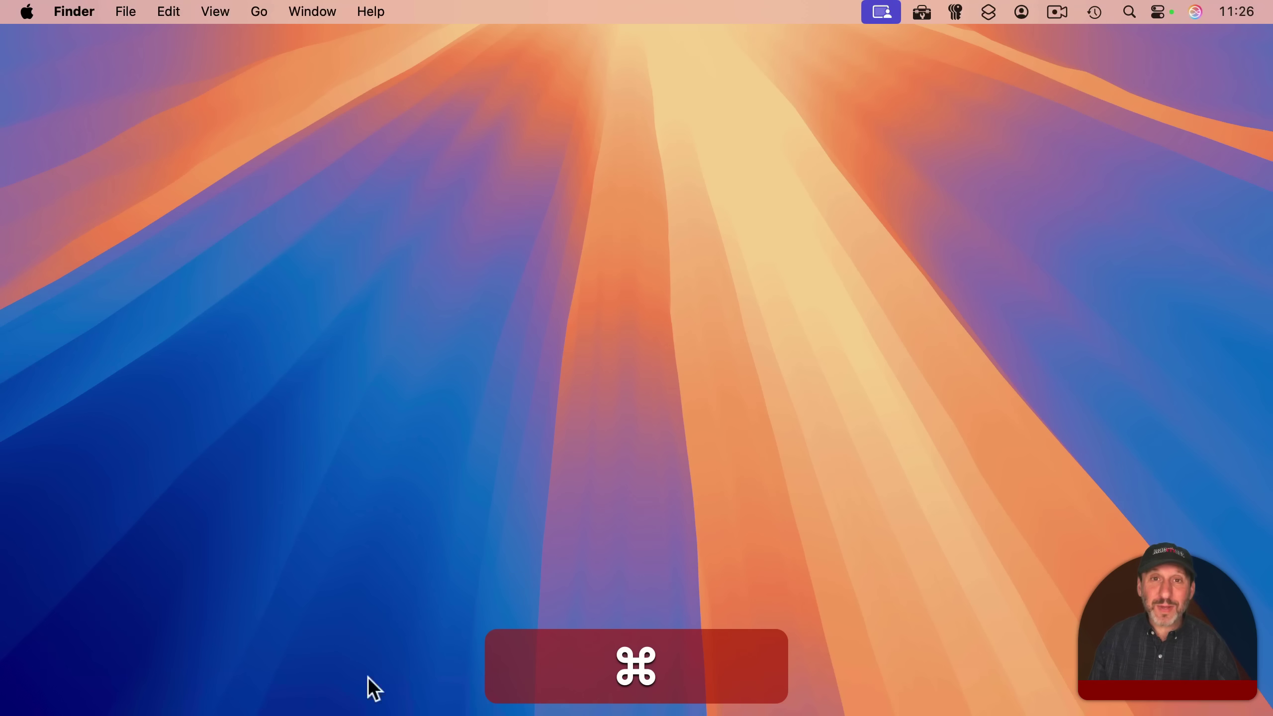
mouse_move(351, 709)
click(108, 684)
text(photo)
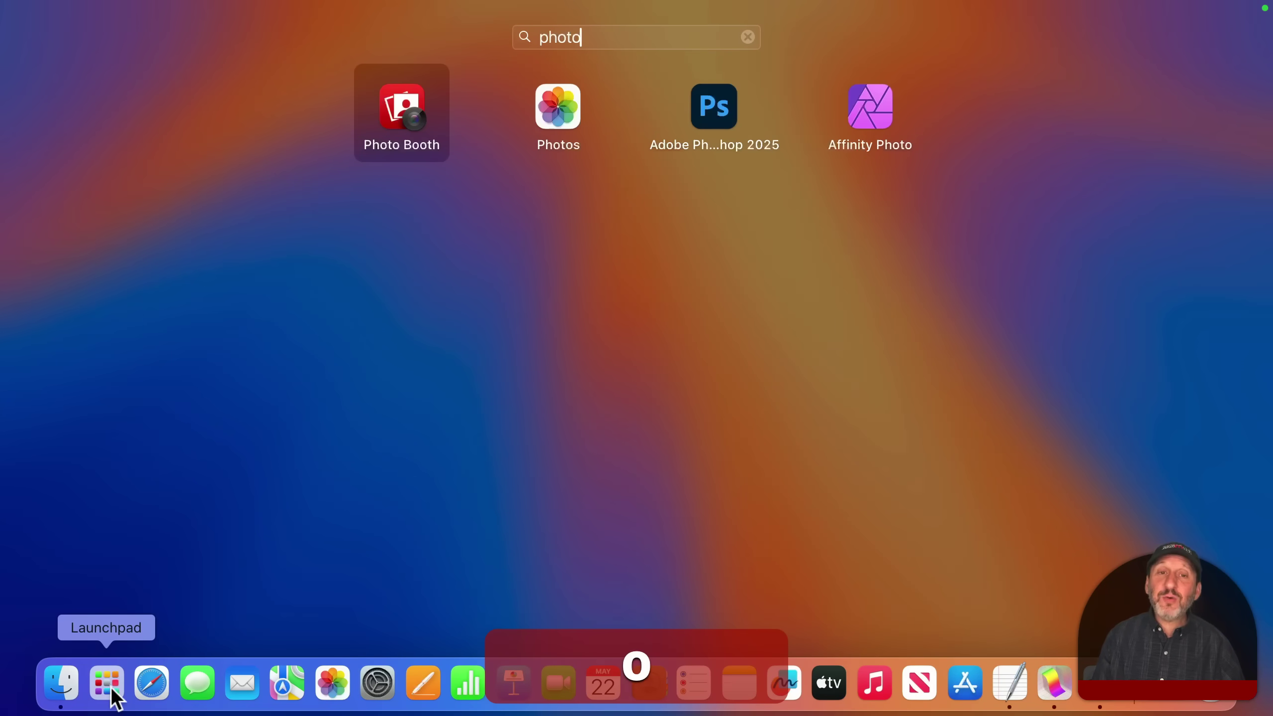
click(388, 120)
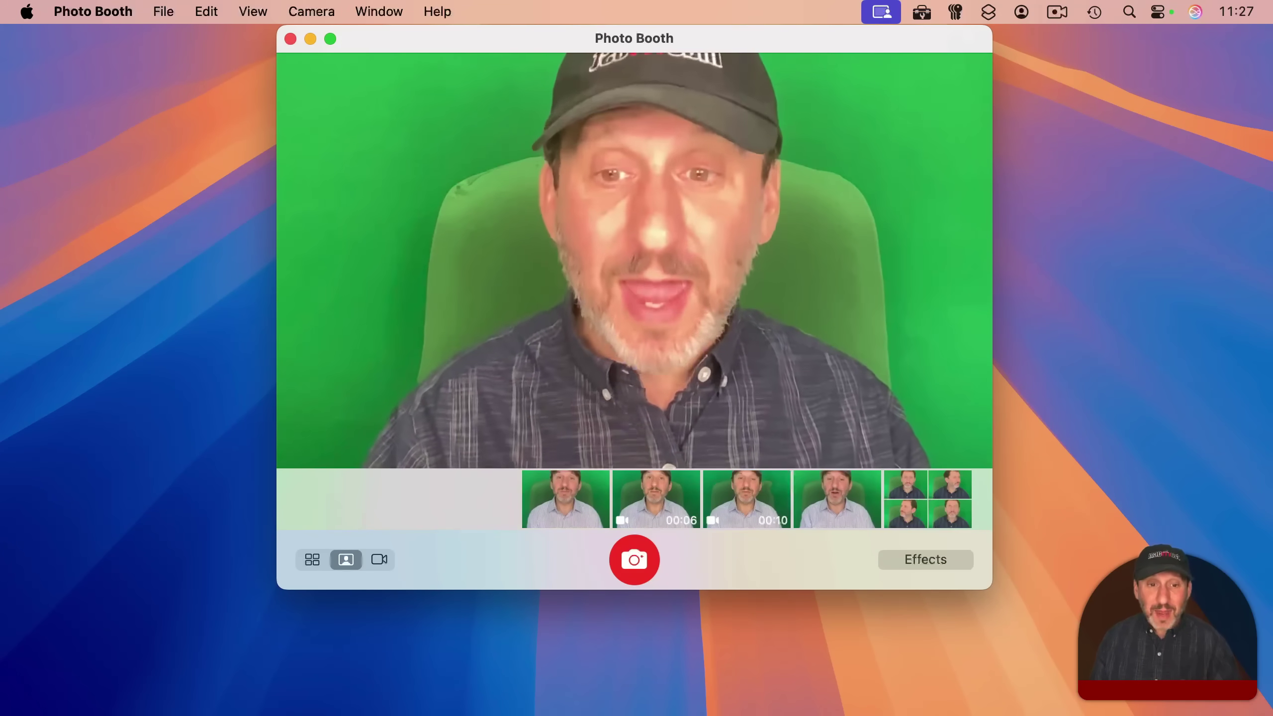
- Switch to video mode, page through the Effects previews, then view saved snapshots full size
click(377, 560)
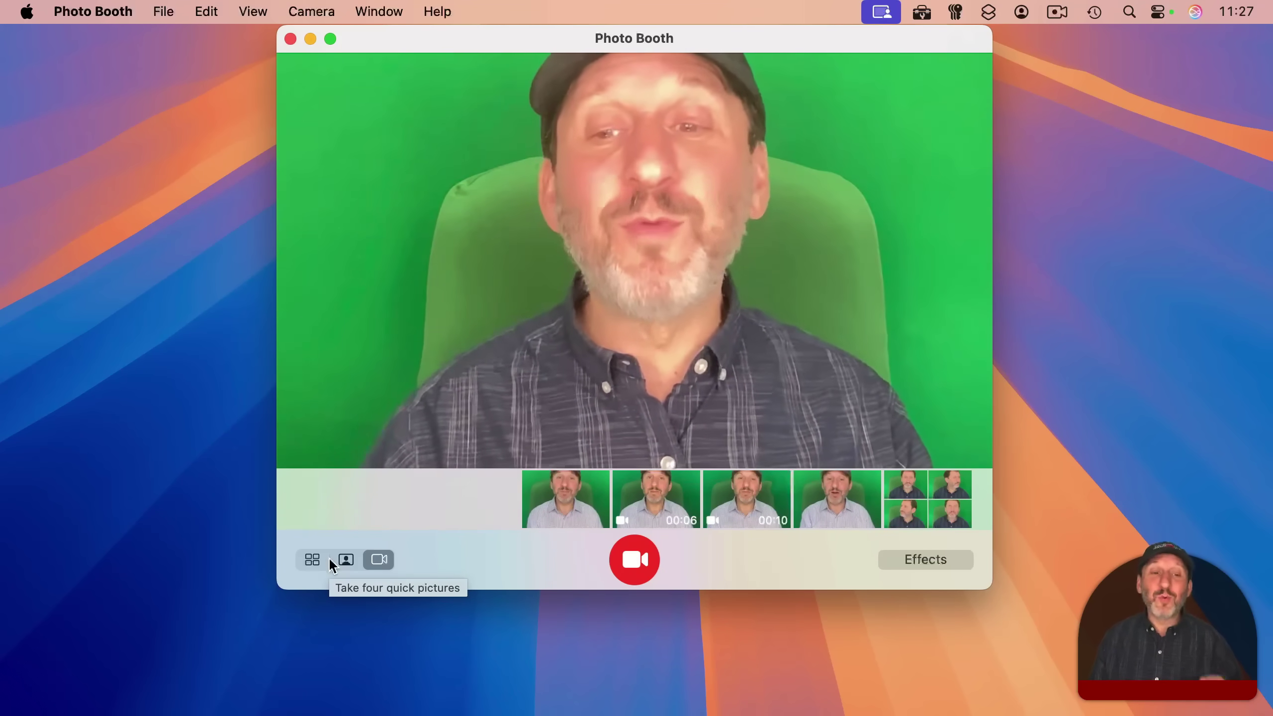
click(915, 556)
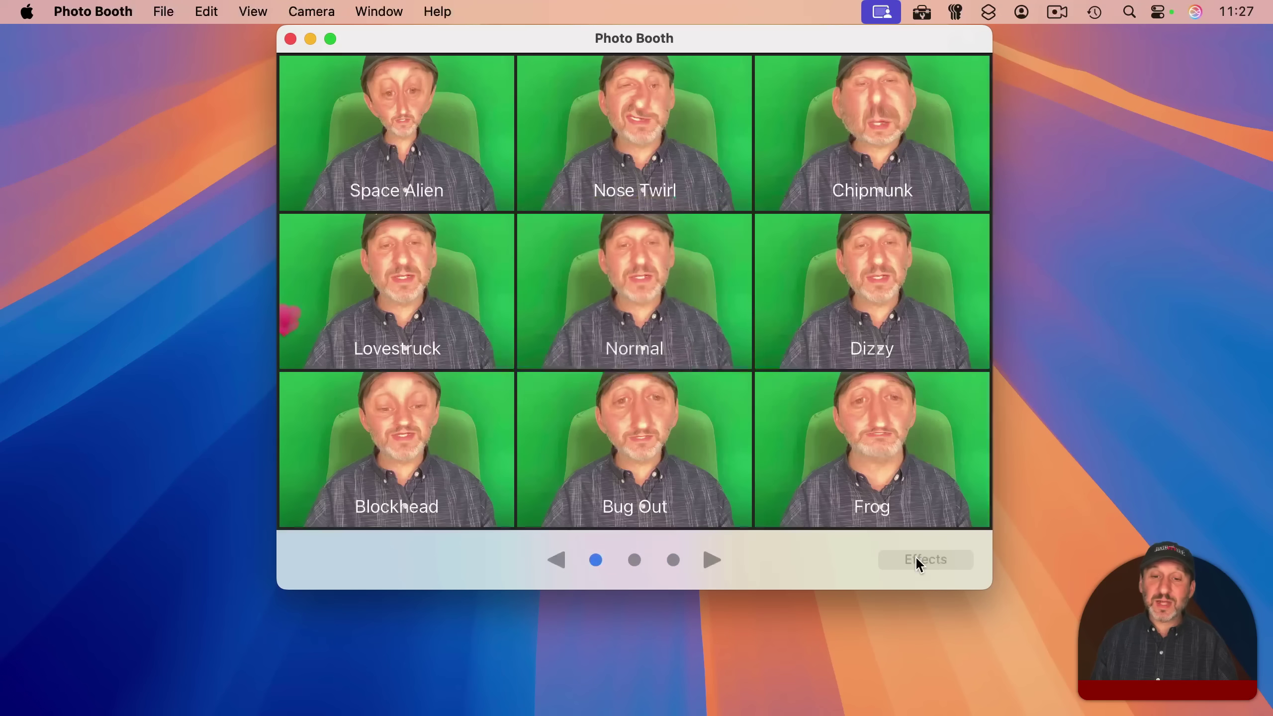
click(634, 559)
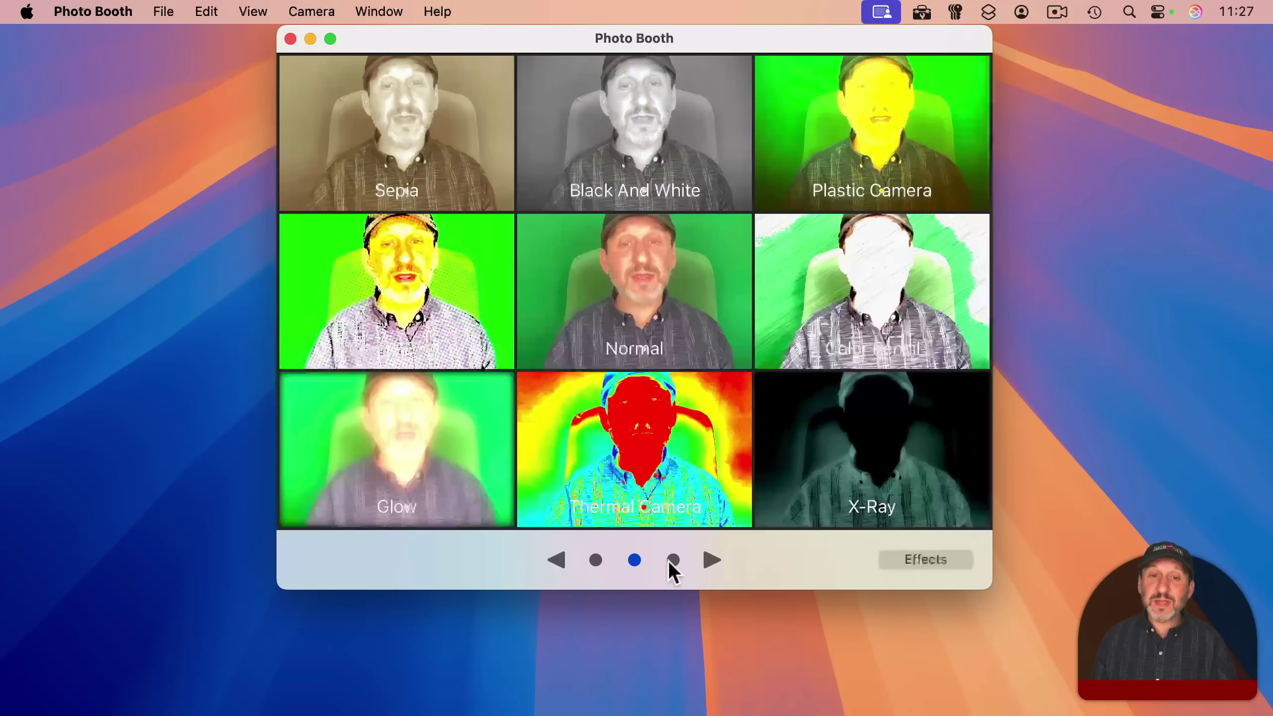
click(897, 559)
click(714, 487)
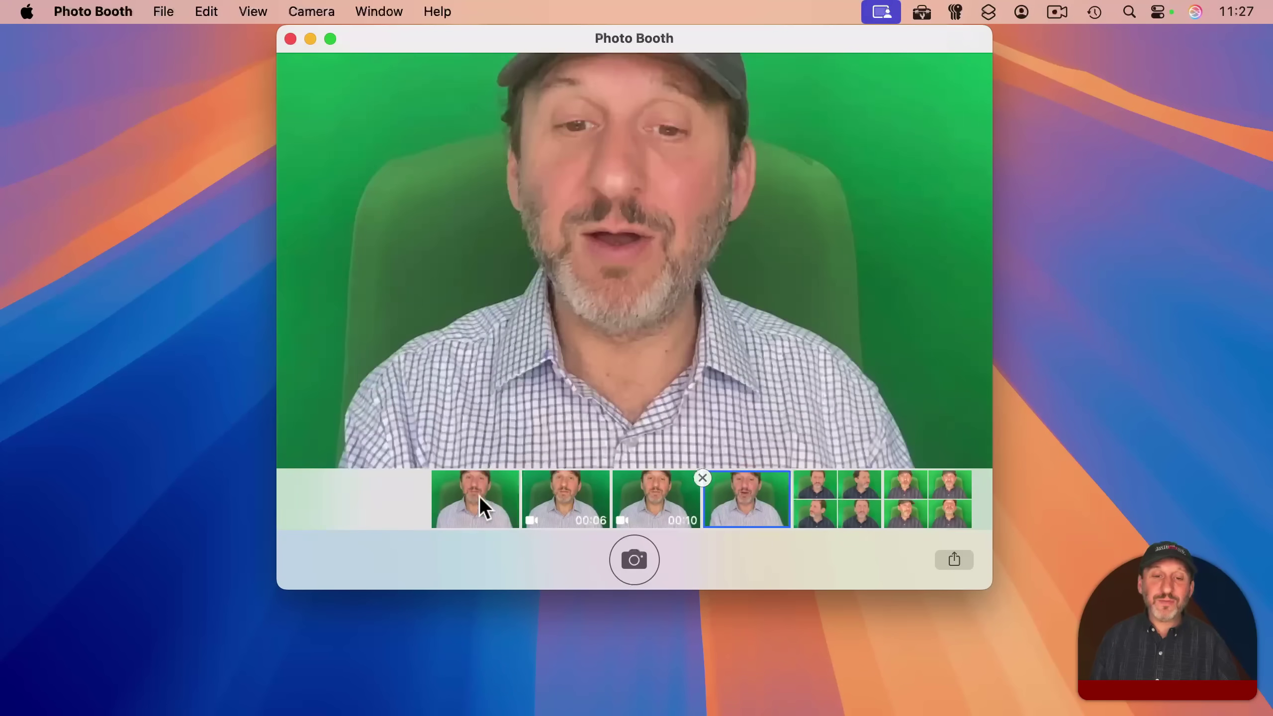
mouse_move(474, 496)
mouse_down()
mouse_move(1037, 266)
mouse_move(1165, 163)
mouse_move(490, 489)
mouse_move(459, 488)
mouse_up()
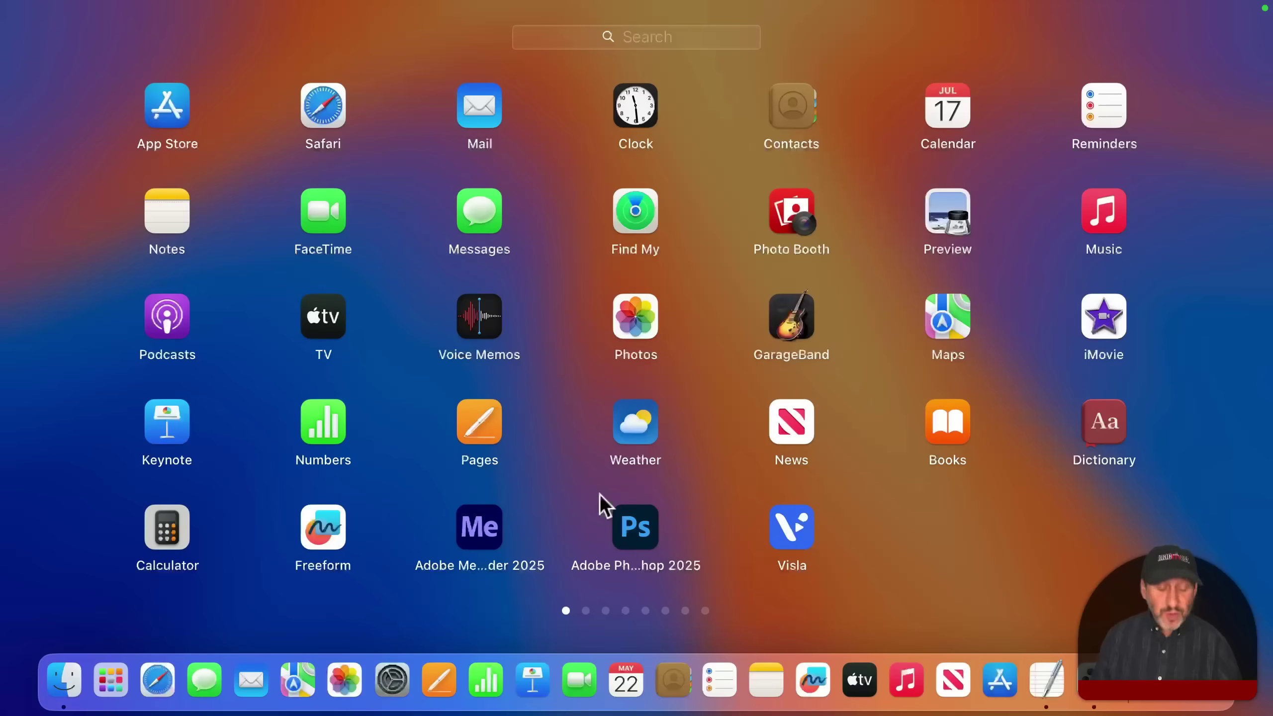
- Launch Grapher, preview the Margins, Classic, Polar and Lin-Log templates, and browse Examples
text(grap)
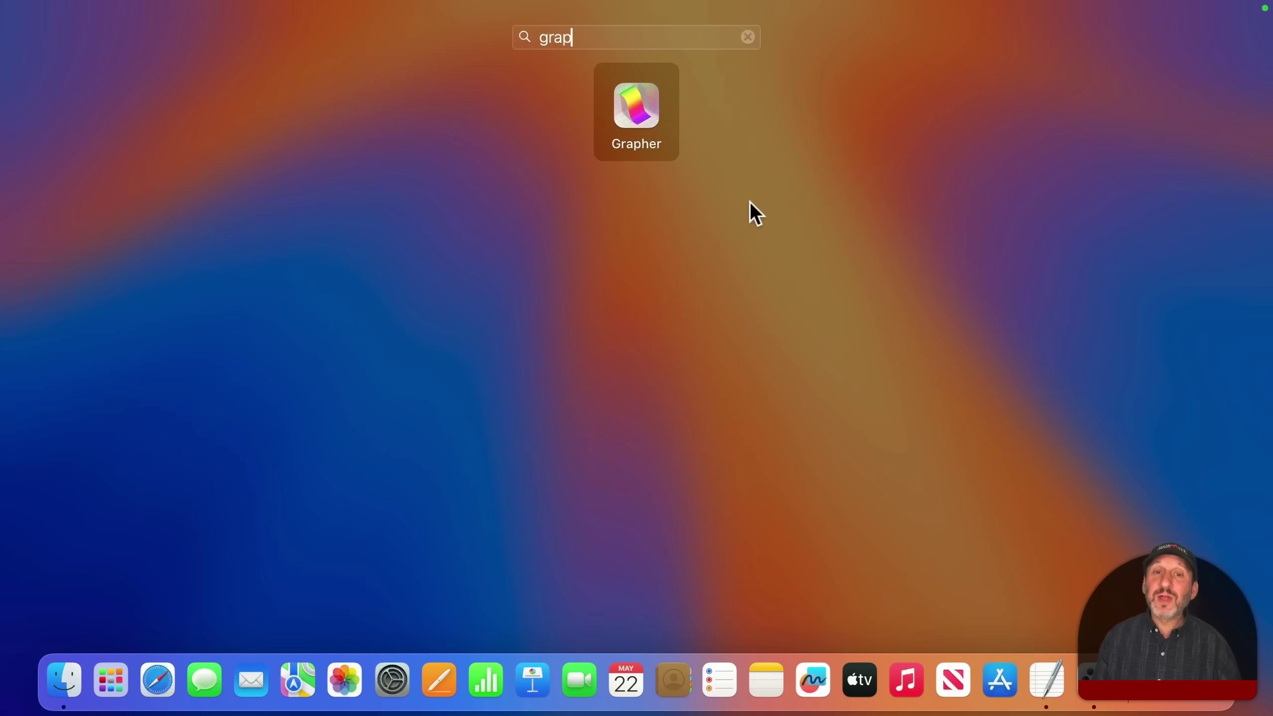
click(628, 105)
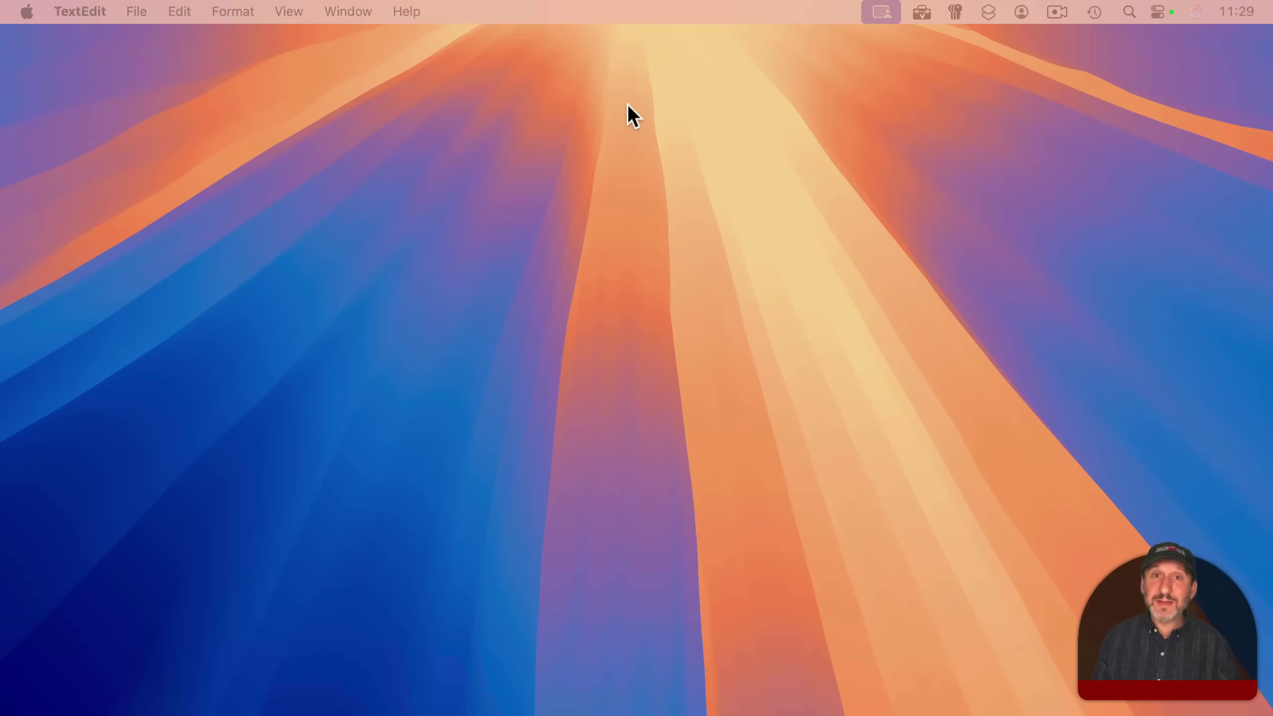
click(458, 254)
click(455, 271)
click(450, 293)
click(449, 311)
click(253, 6)
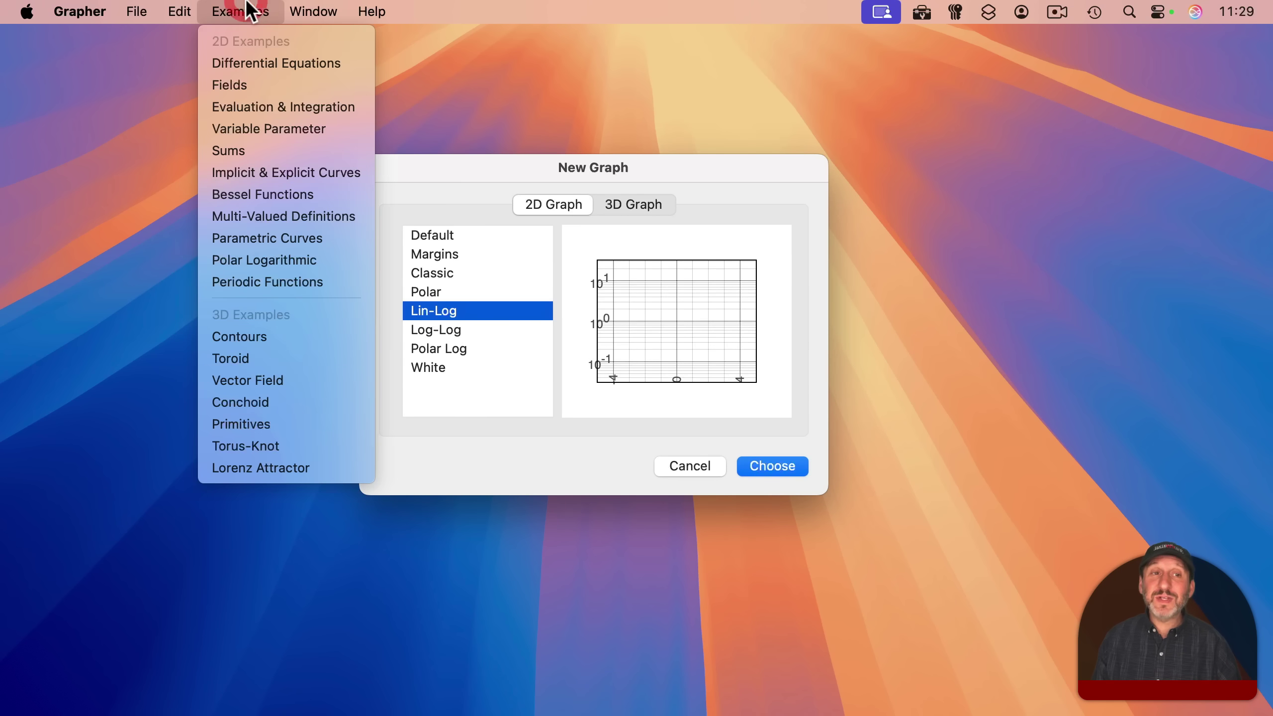
click(271, 59)
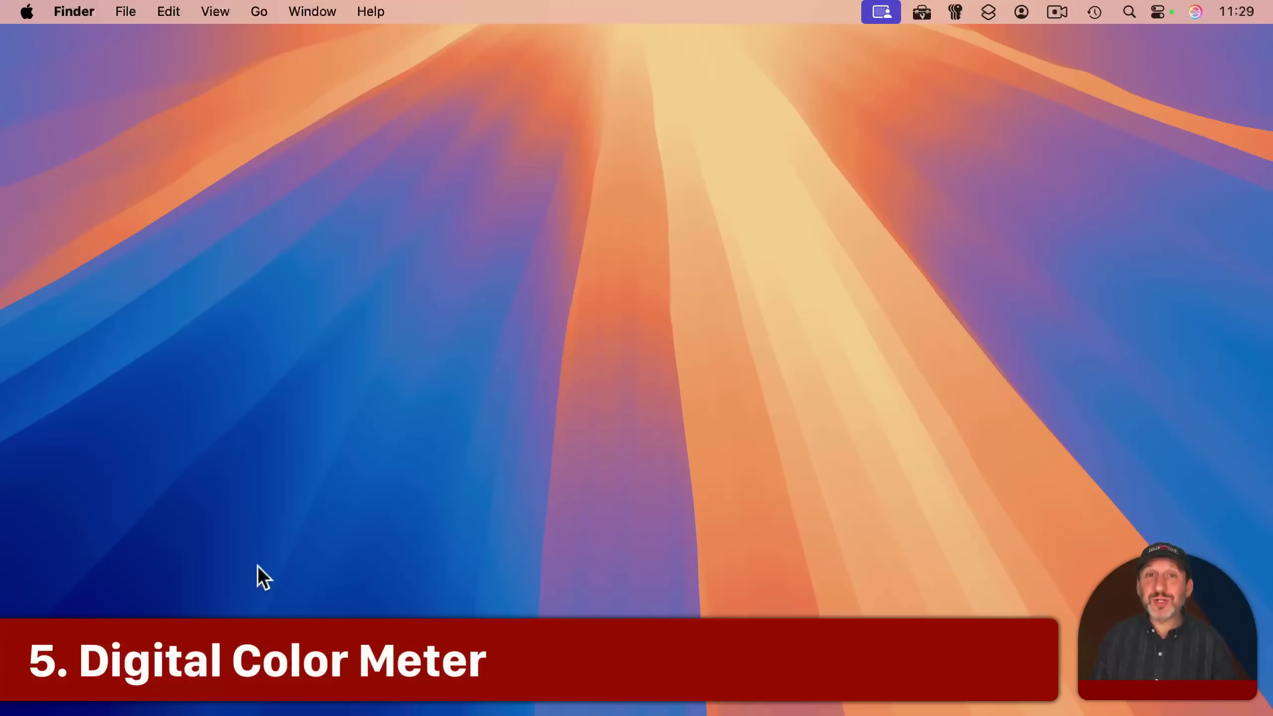
- Launch Digital Color Meter by searching 'digit' in the app launcher
click(121, 705)
text(digit)
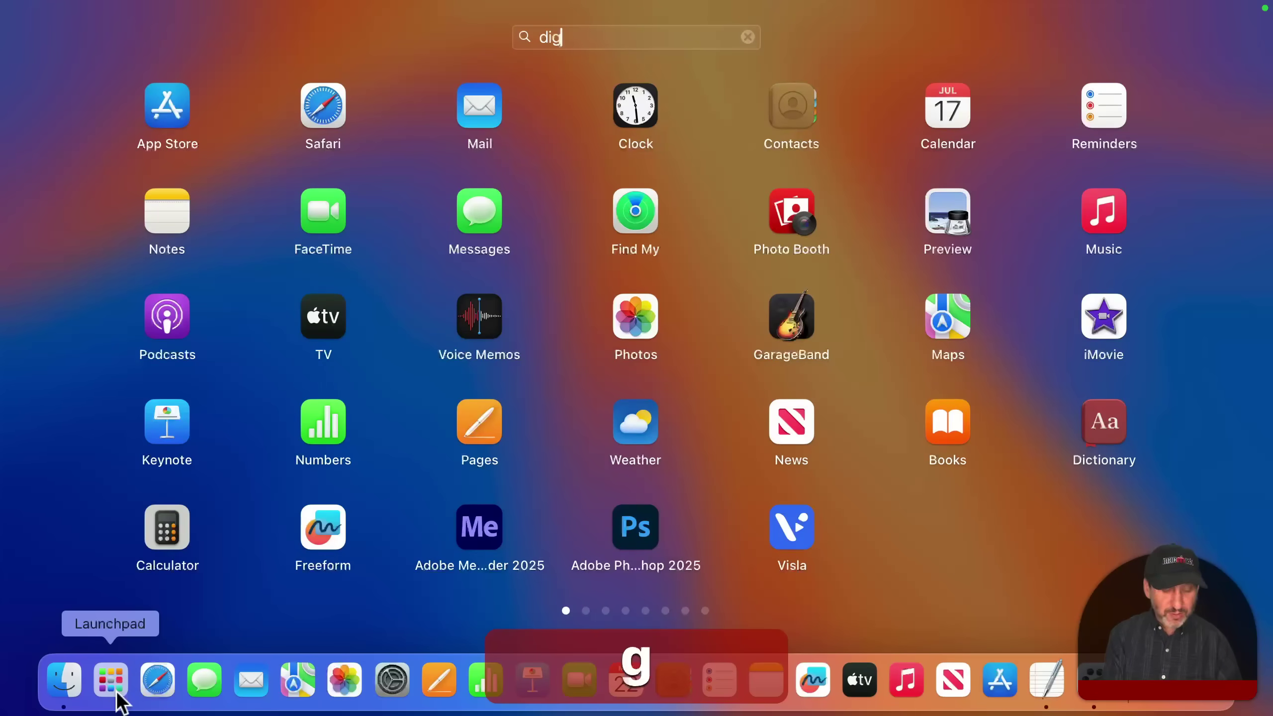
click(651, 146)
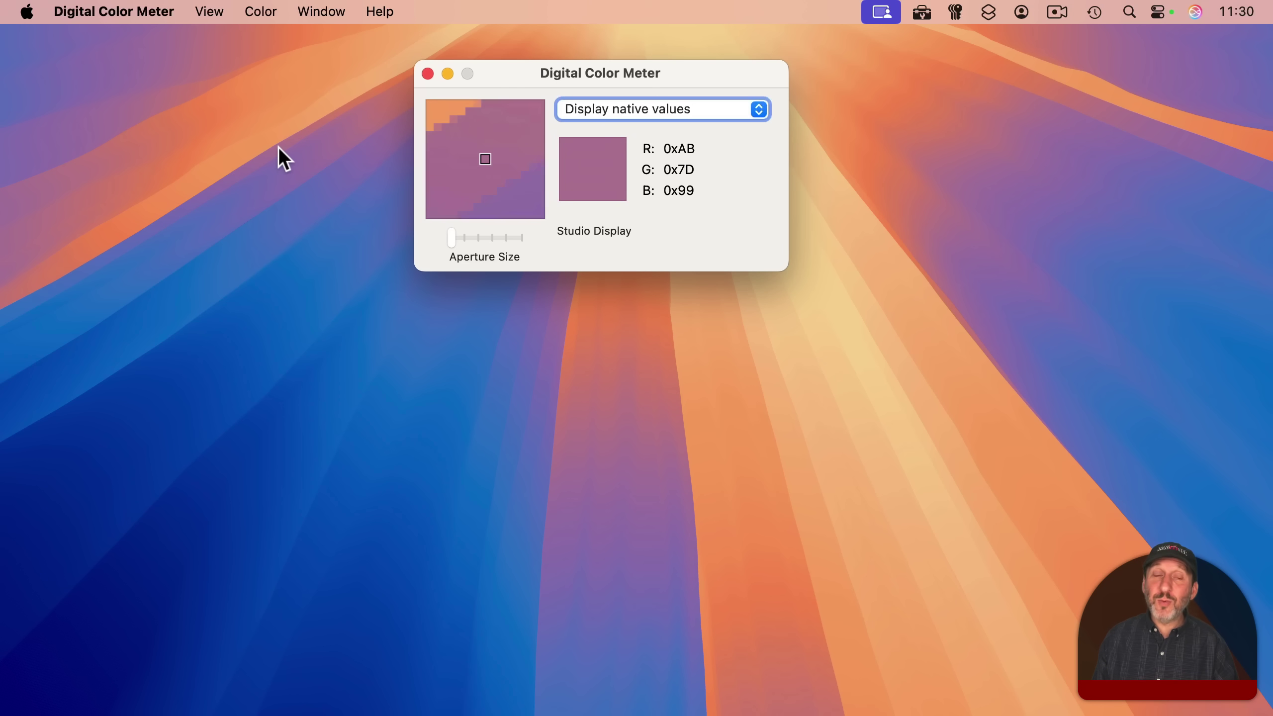
- Copy the sampled colour as an image and widen the aperture slider to medium
click(258, 10)
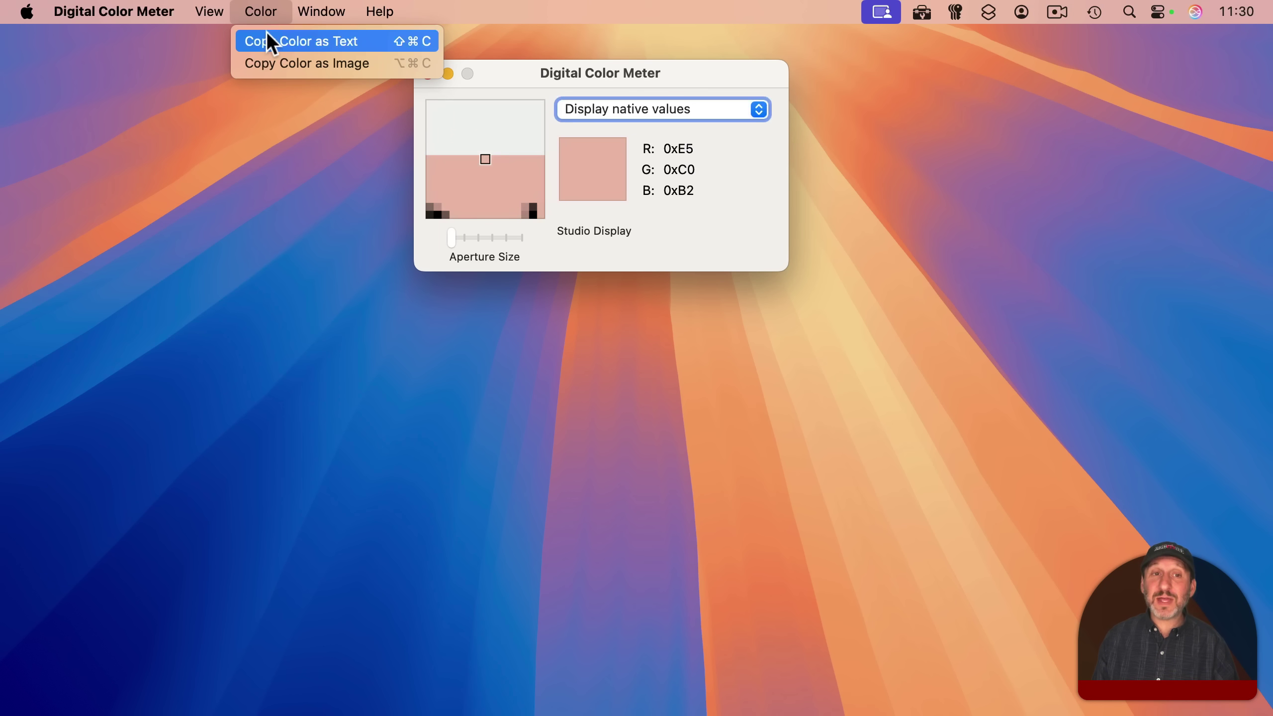
click(272, 63)
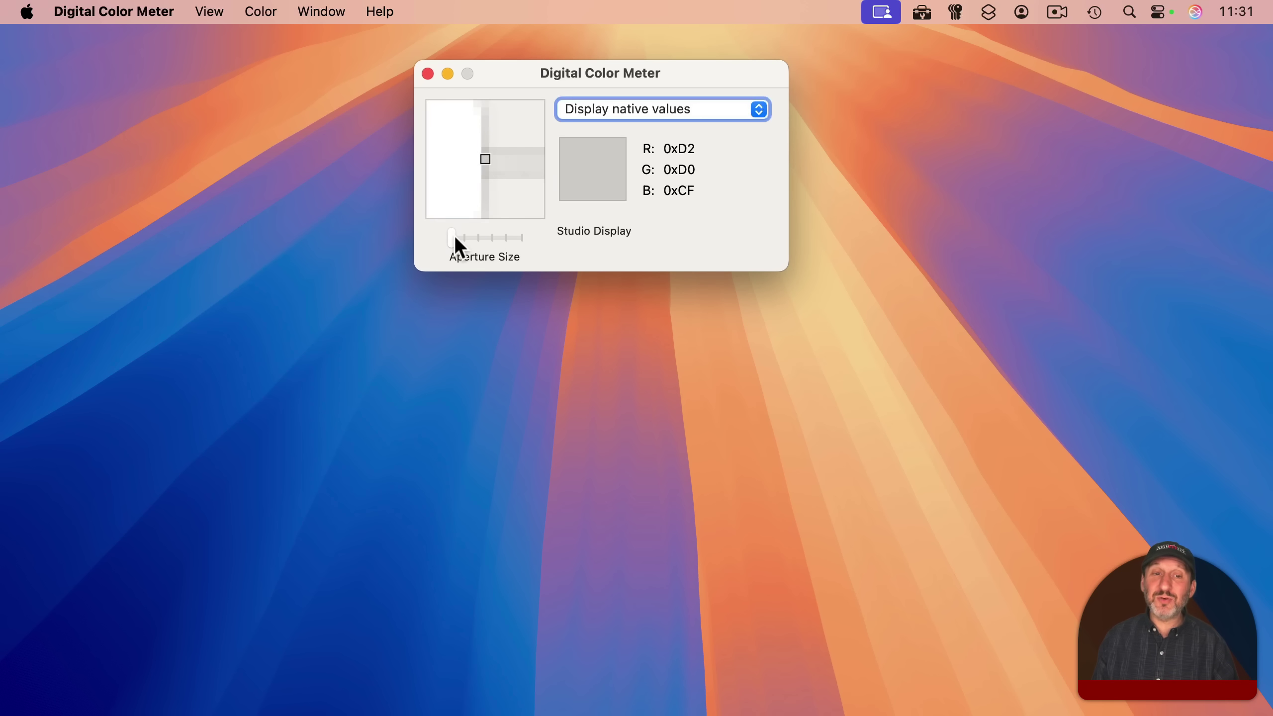
drag(452, 238, 493, 240)
click(492, 239)
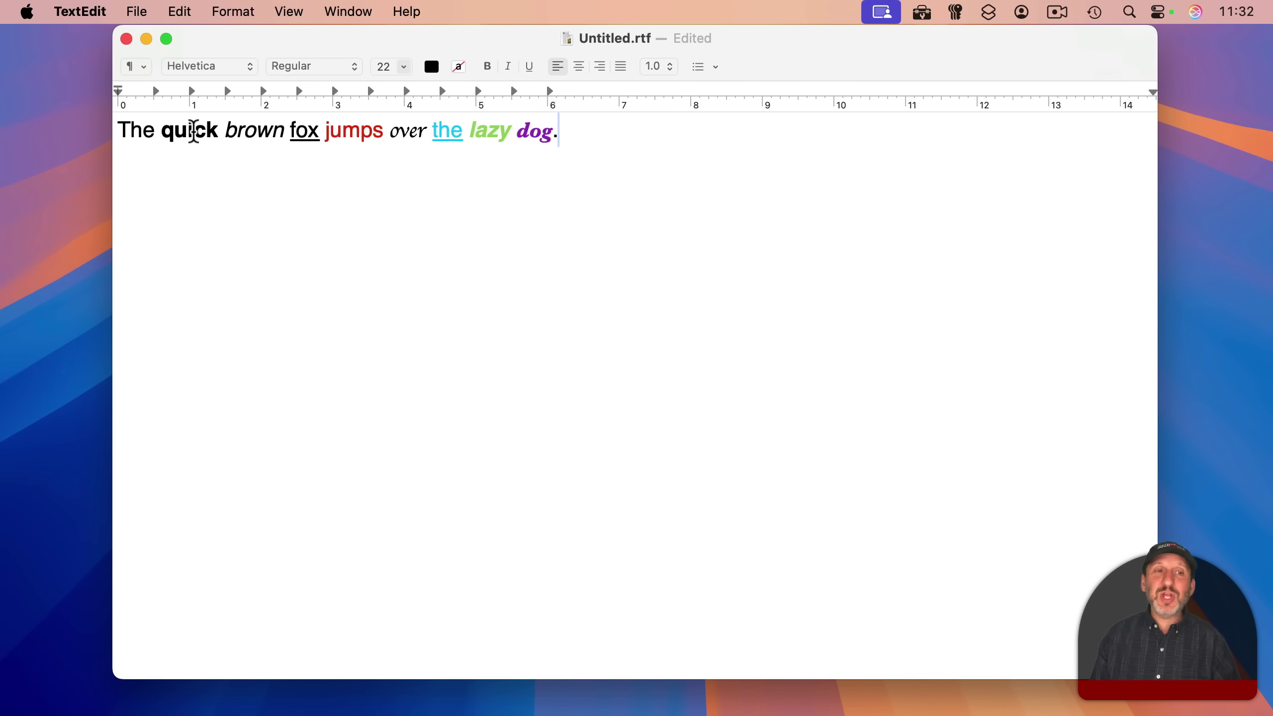
- Select the styled words quick, brown and jumps, then place the cursor at the sentence end
double_click(194, 130)
double_click(253, 131)
double_click(355, 131)
click(504, 156)
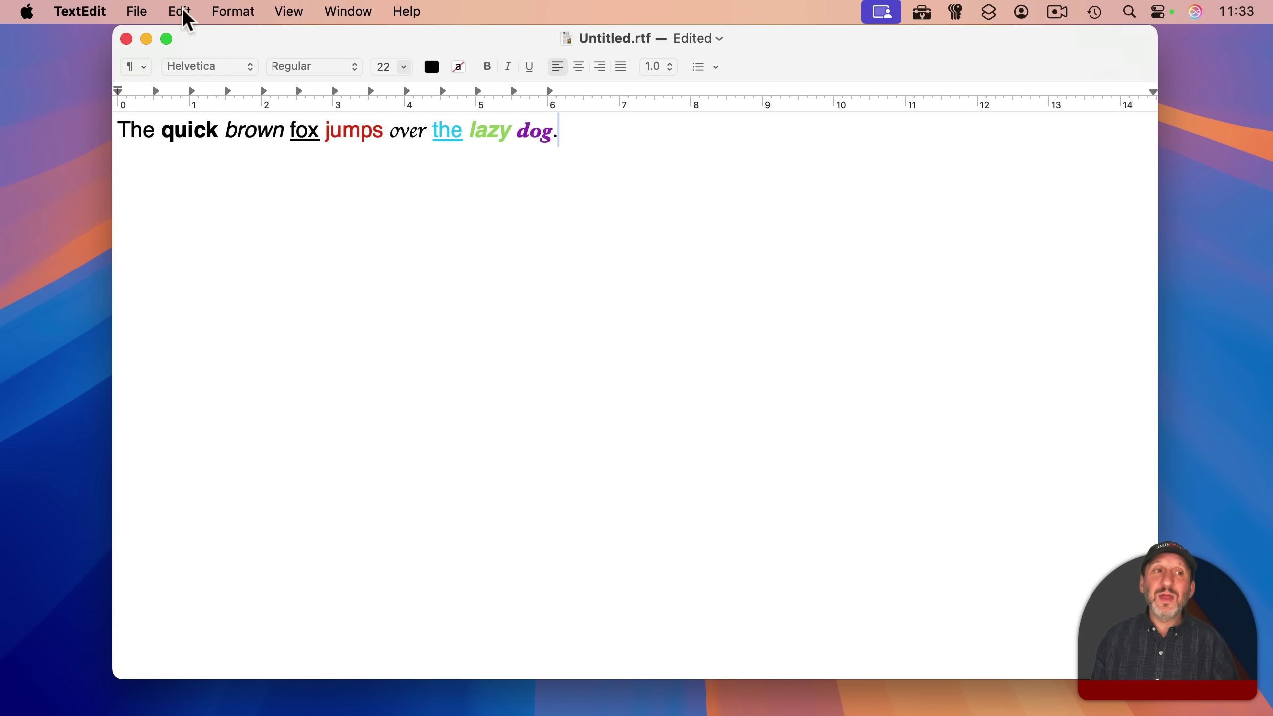
- Start Save As with Option held and choose the Web Page (.html) format
click(134, 11)
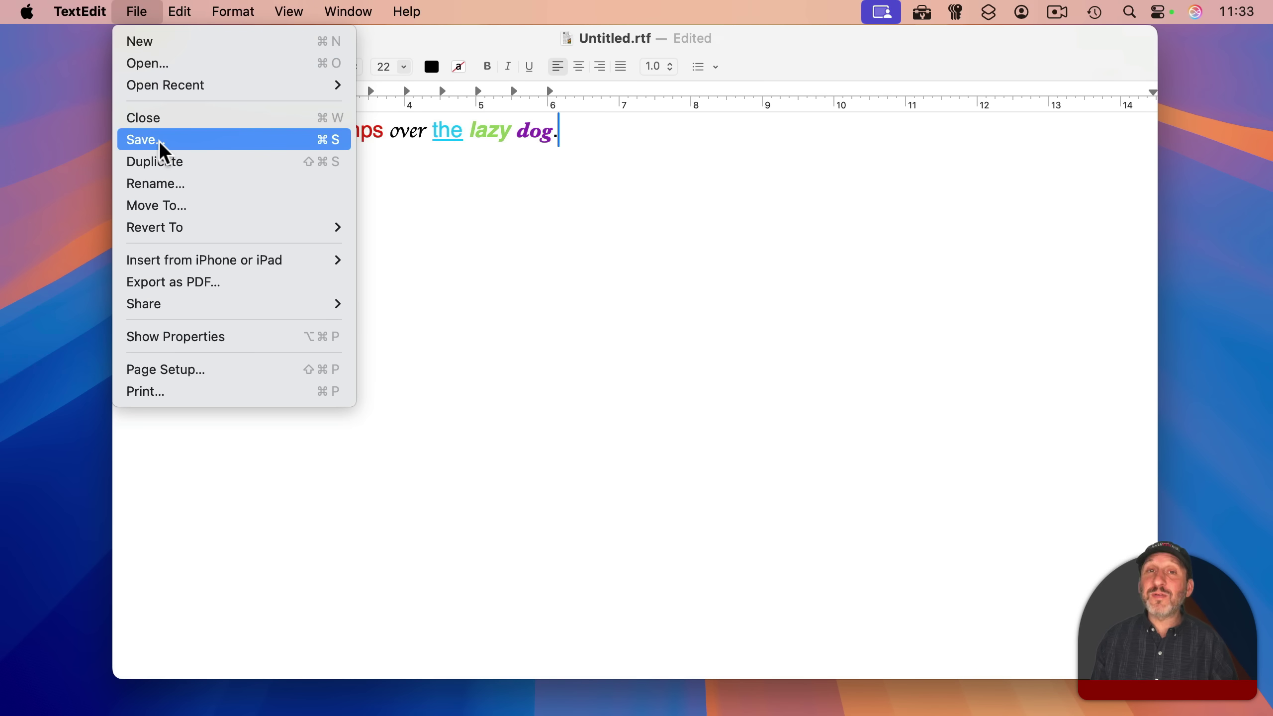
key(alt)
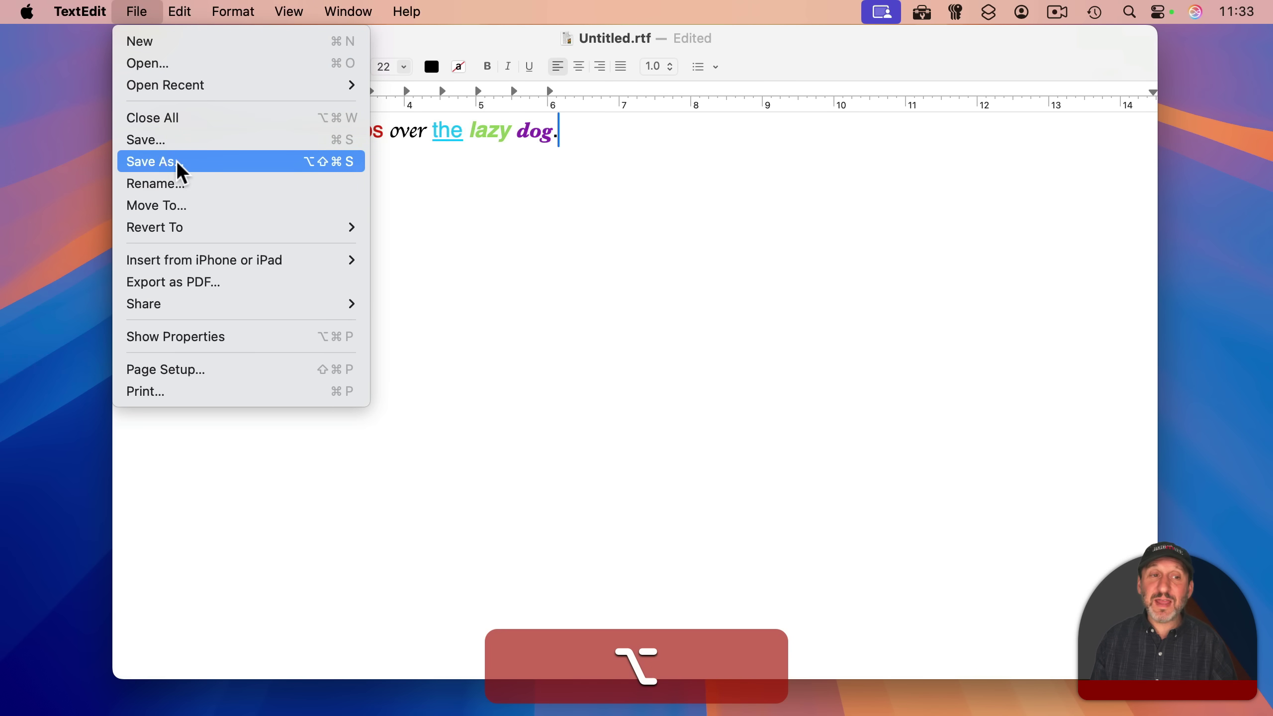
click(163, 143)
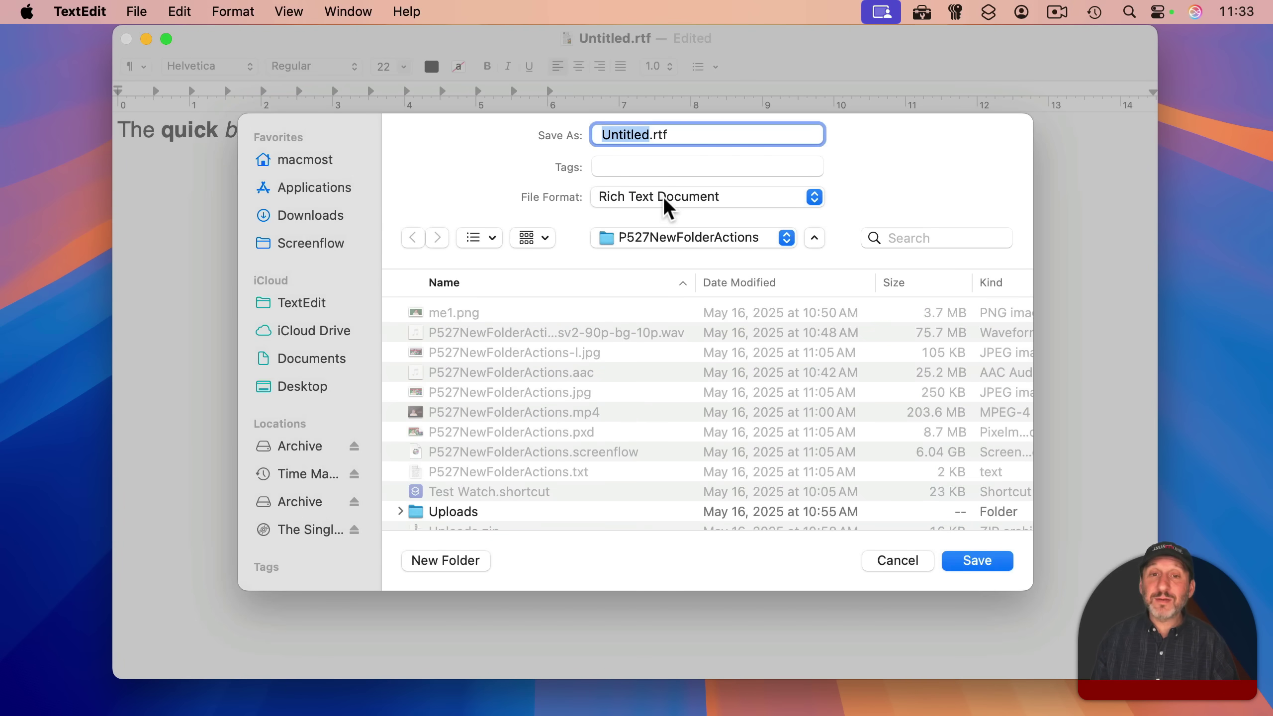
click(662, 196)
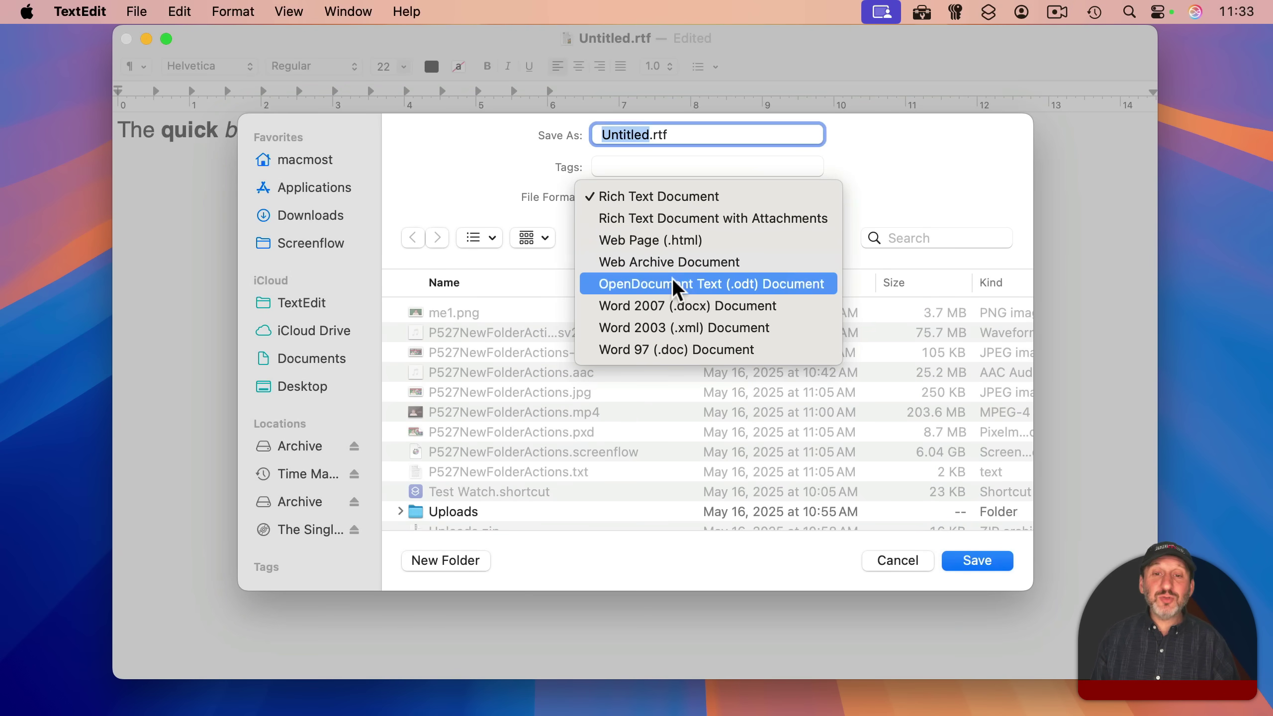
click(673, 242)
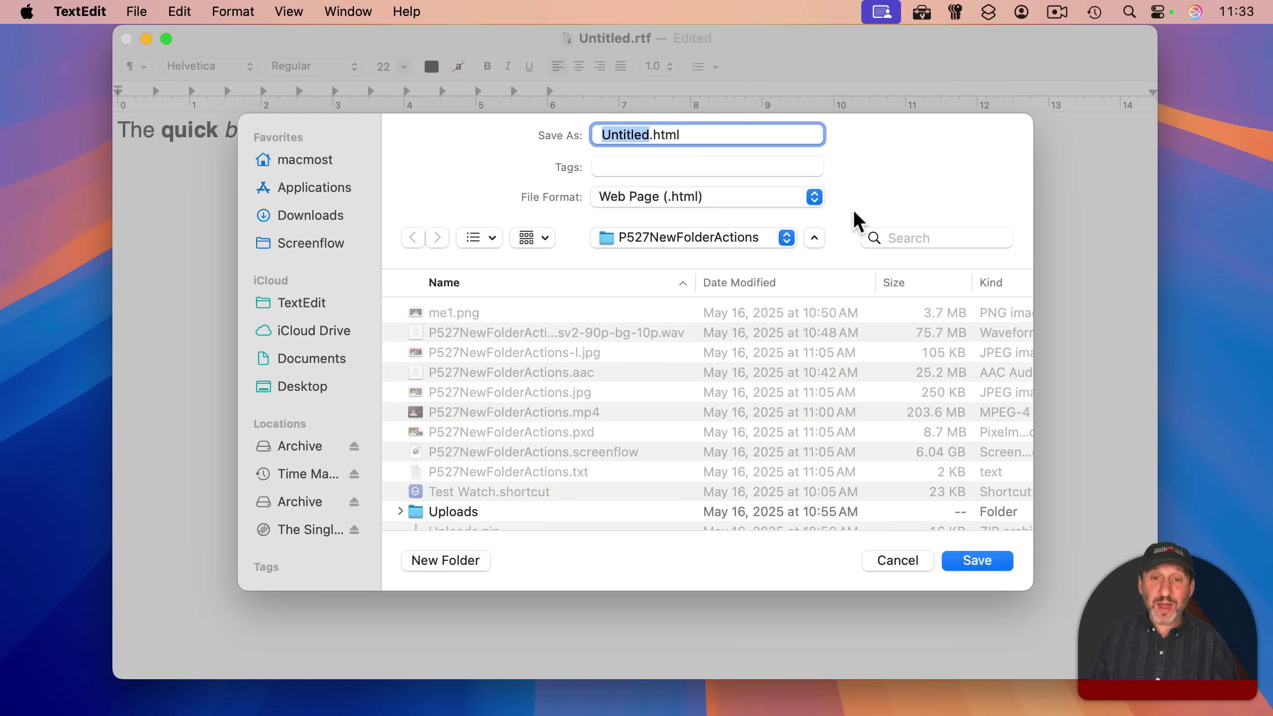
- Save Untitled.html to the desktop and check it in Quick Look
key(Return)
click(1210, 73)
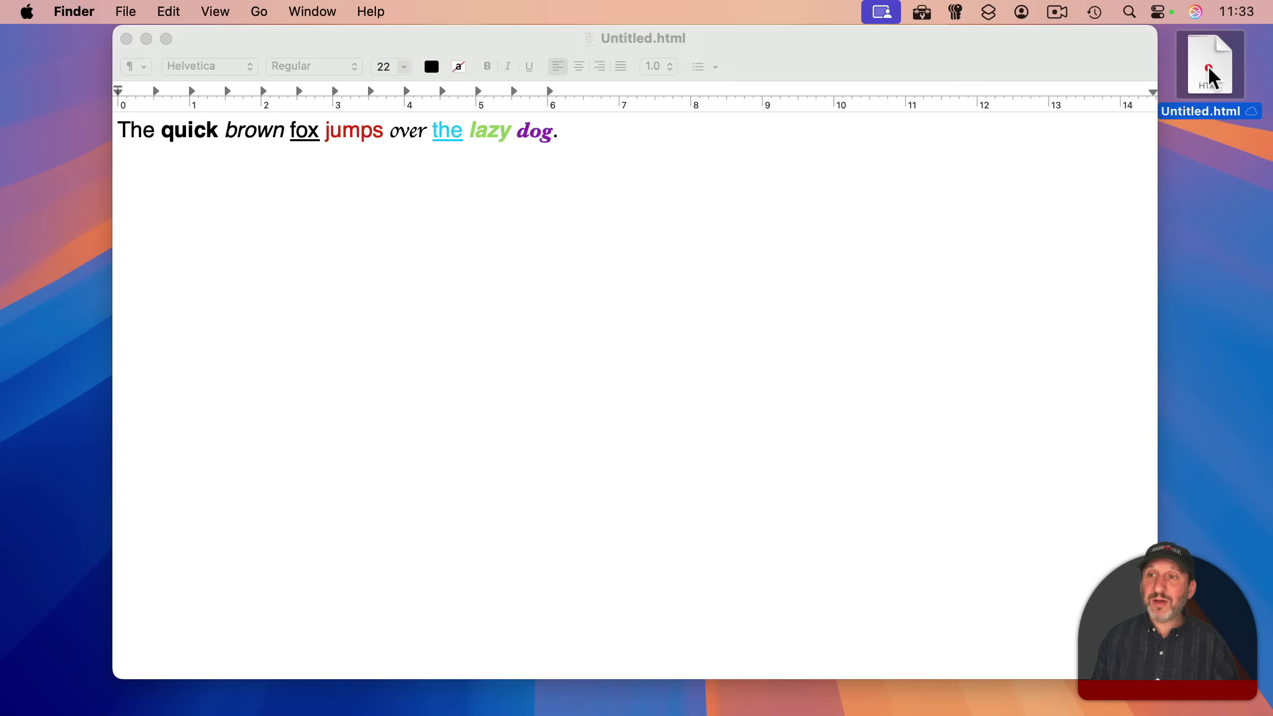
key(space)
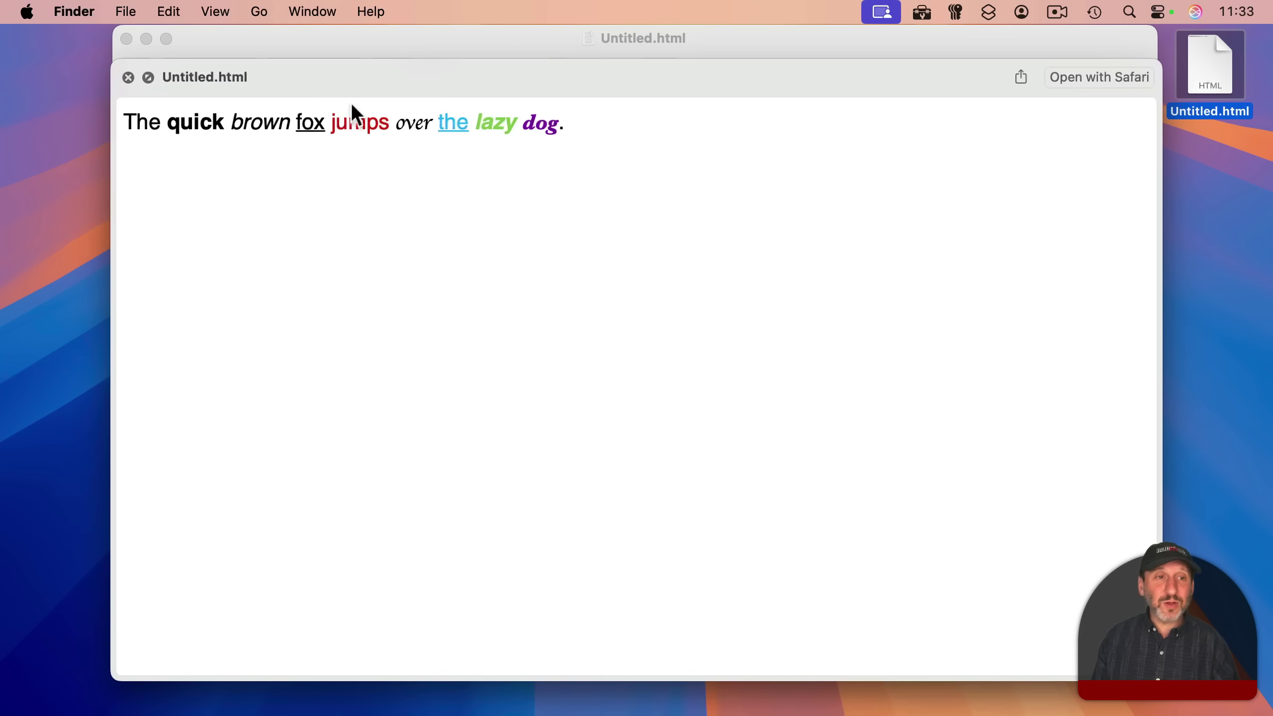
key(space)
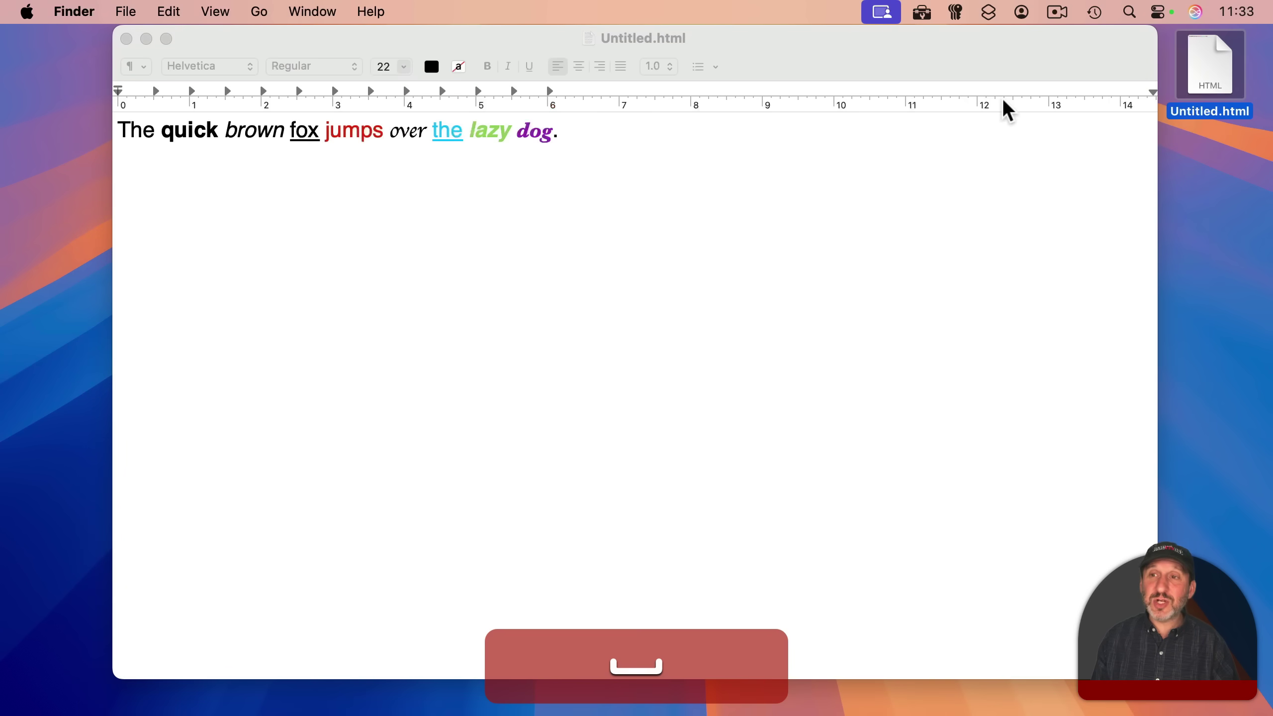
- Open Untitled.html in Safari by dropping it on the Dock icon, then quit Safari
drag(1210, 70, 179, 697)
key(super)
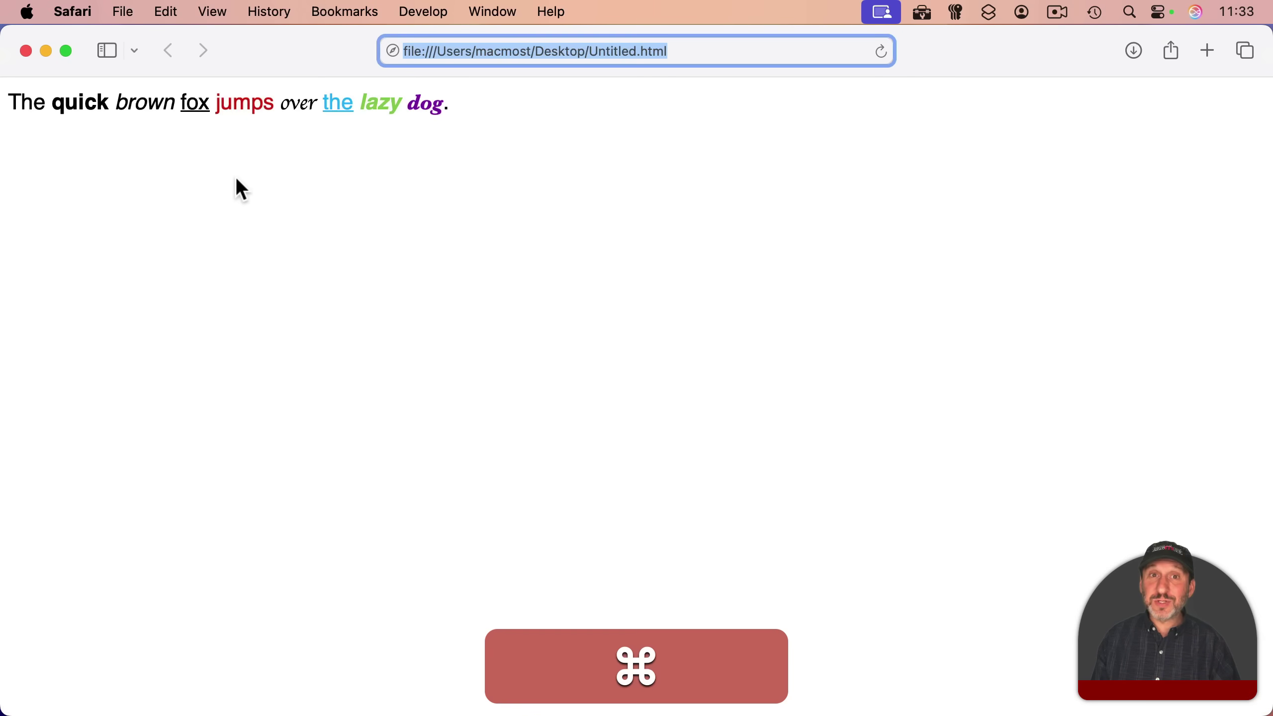
key(super+q)
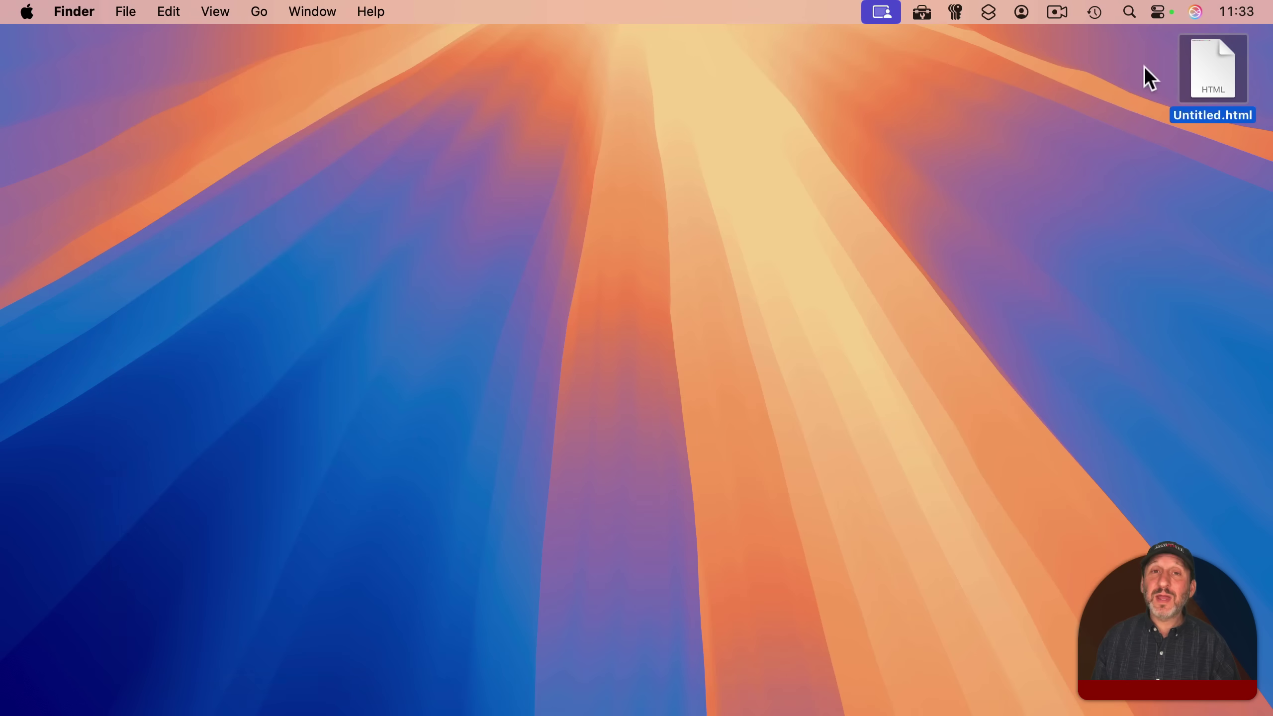
- Reopen Untitled.html in TextEdit via the Open With menu
right_click(1218, 69)
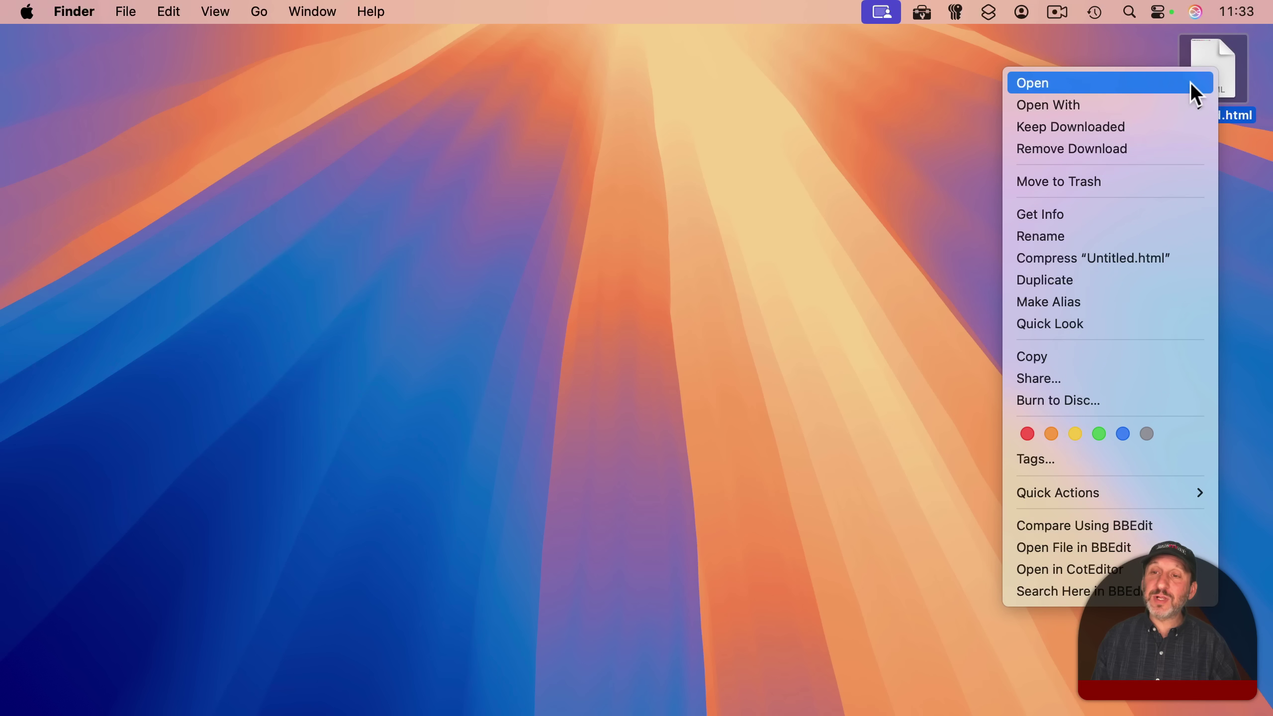
mouse_move(1144, 103)
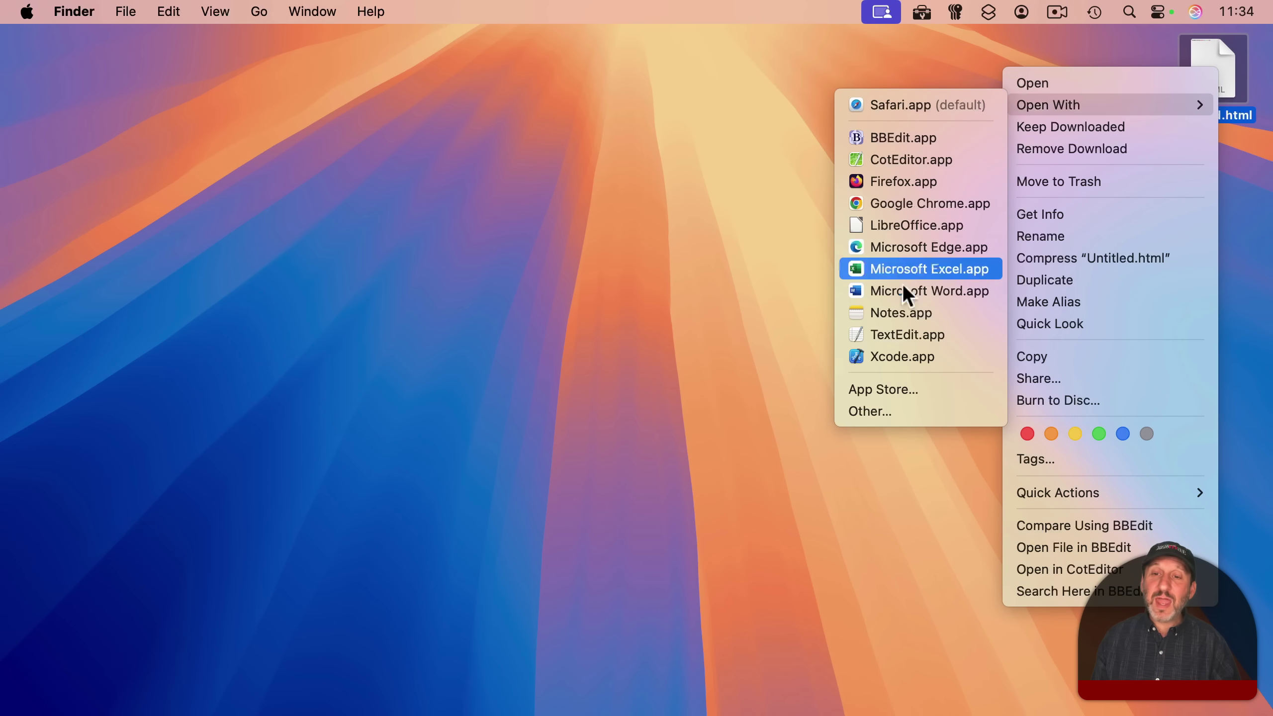
click(900, 334)
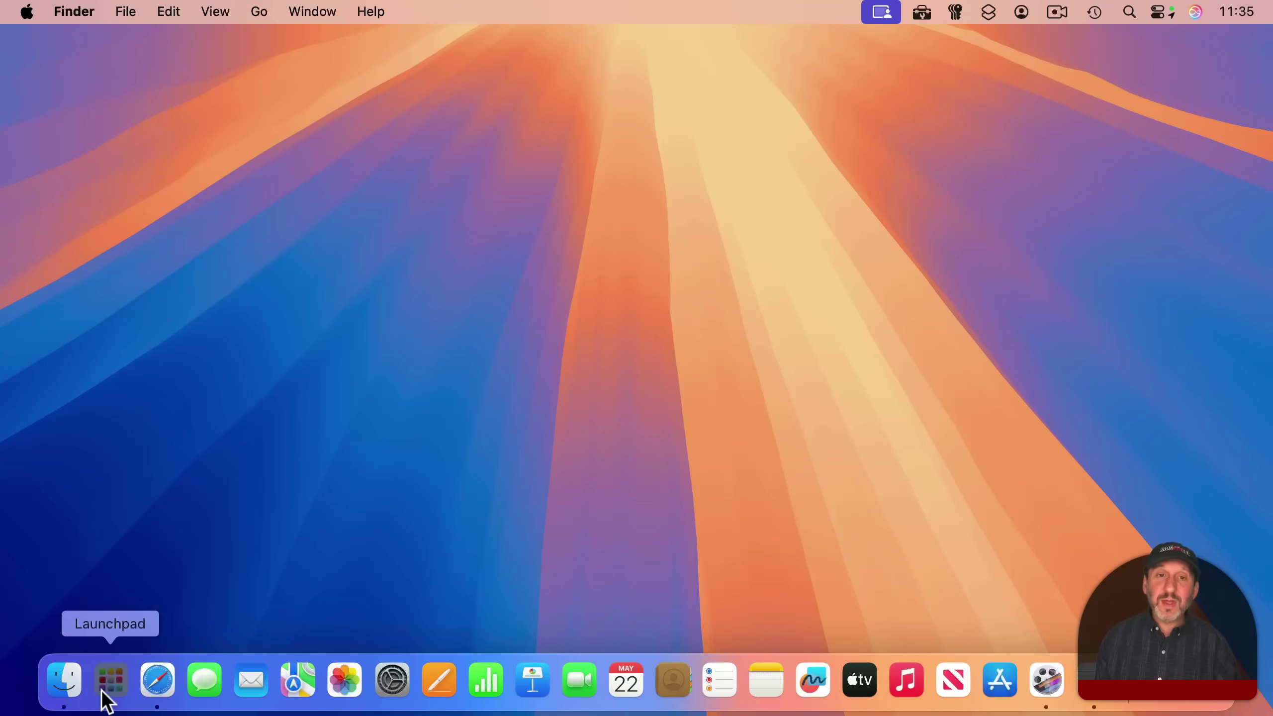
- Try searching Launchpad for 'keych', which returns no results
click(104, 695)
text(k)
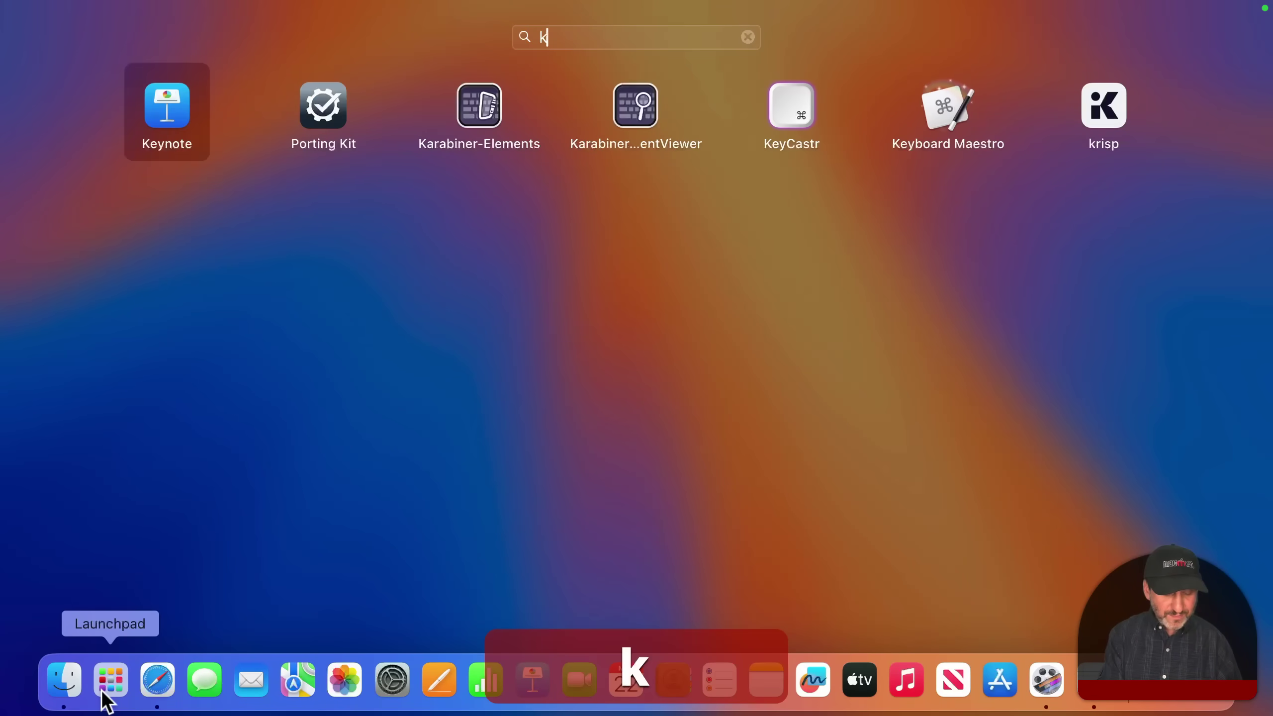
text(eych)
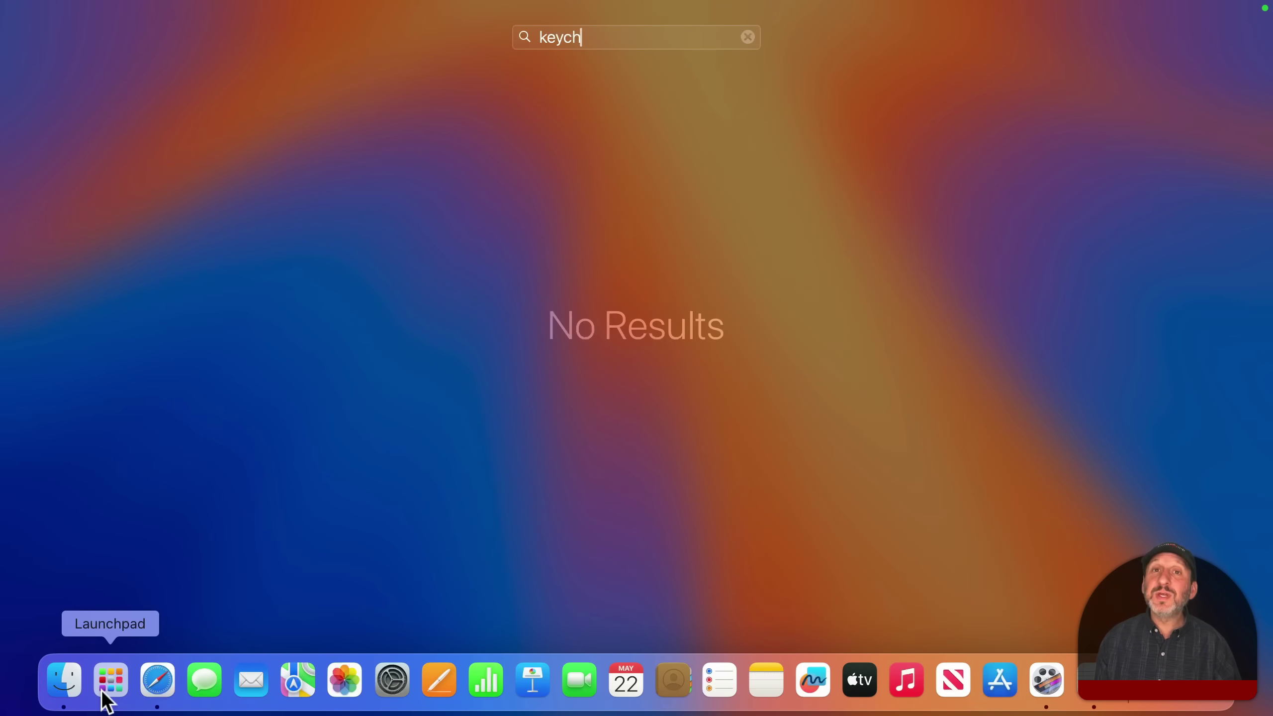
key(Escape)
key(Escape)
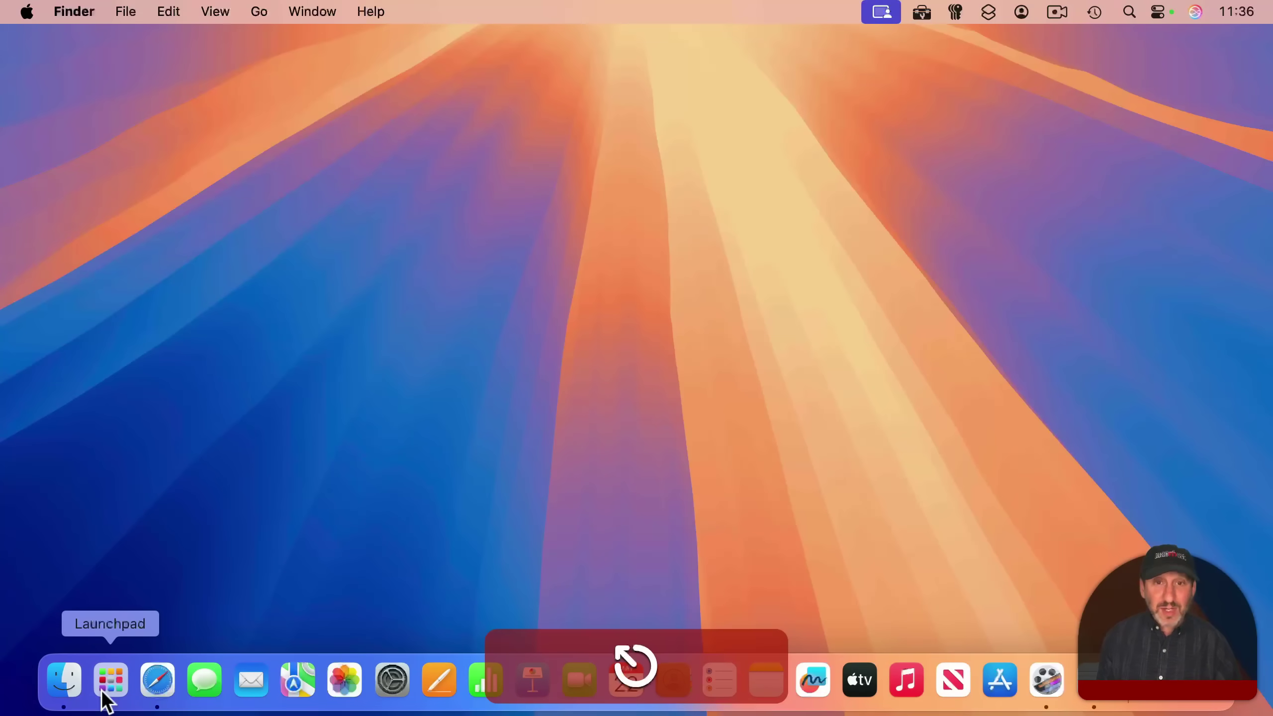
- Find Keychain Access via Spotlight, reveal it in Finder, and show its CoreServices folder path
key(super+space)
text(keych)
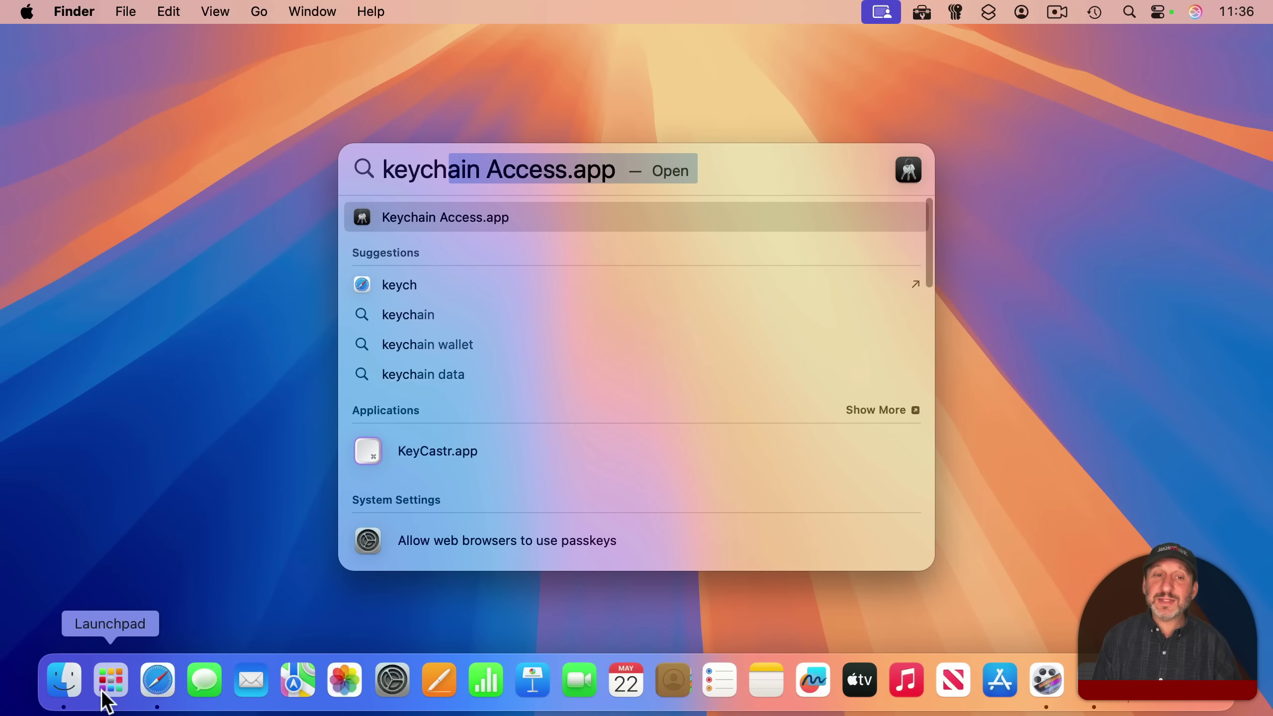
key(super+r)
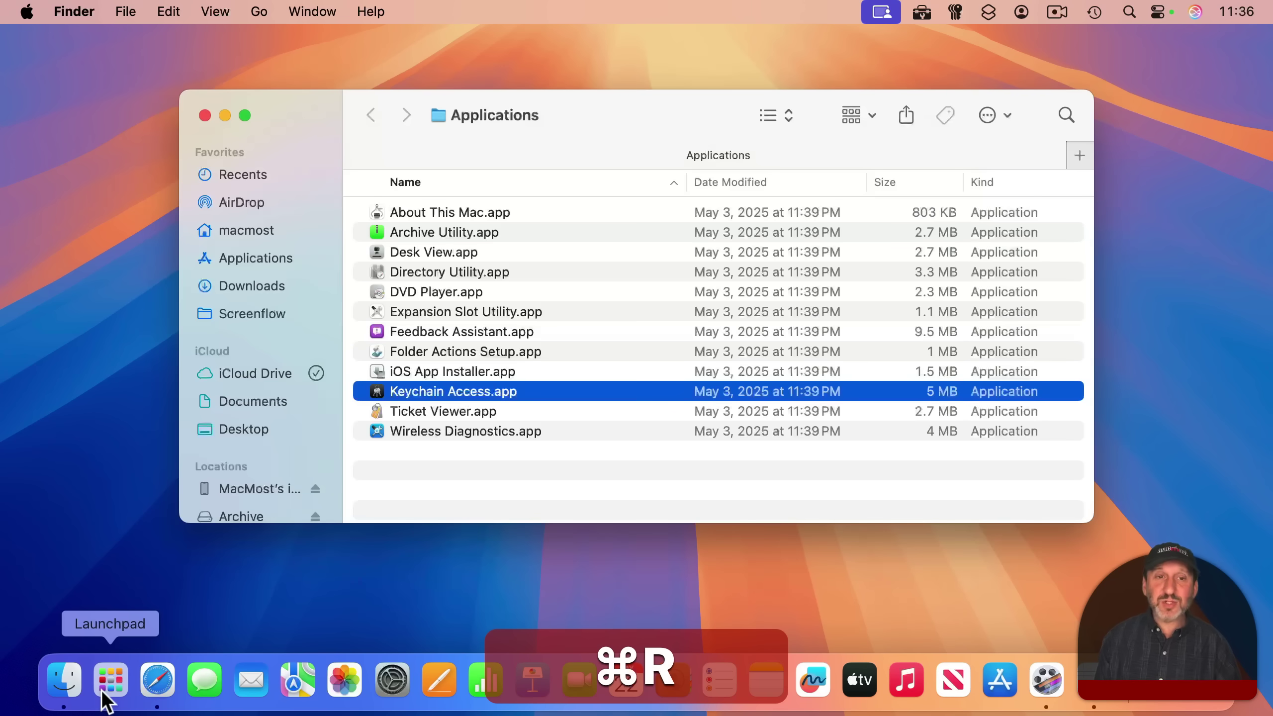
super+click(521, 117)
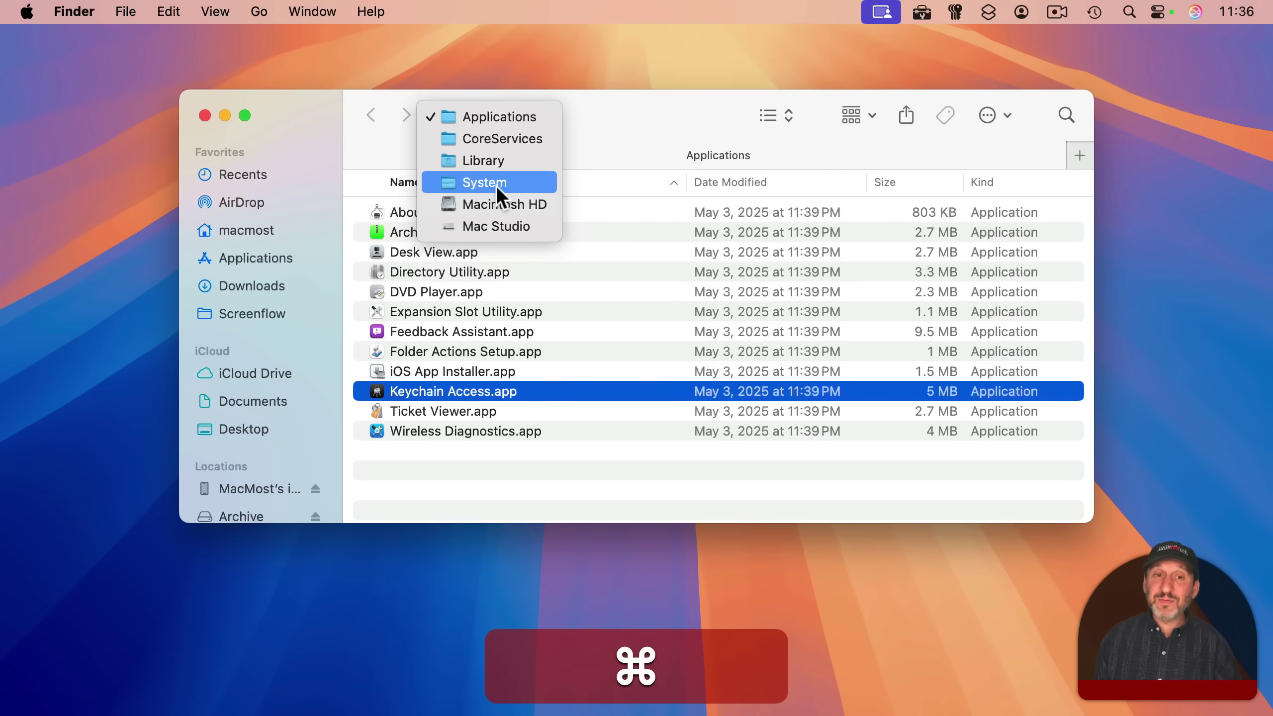
- Launch Keychain Access instead of Passwords and browse the secure notes in the iCloud keychain
click(513, 59)
double_click(420, 392)
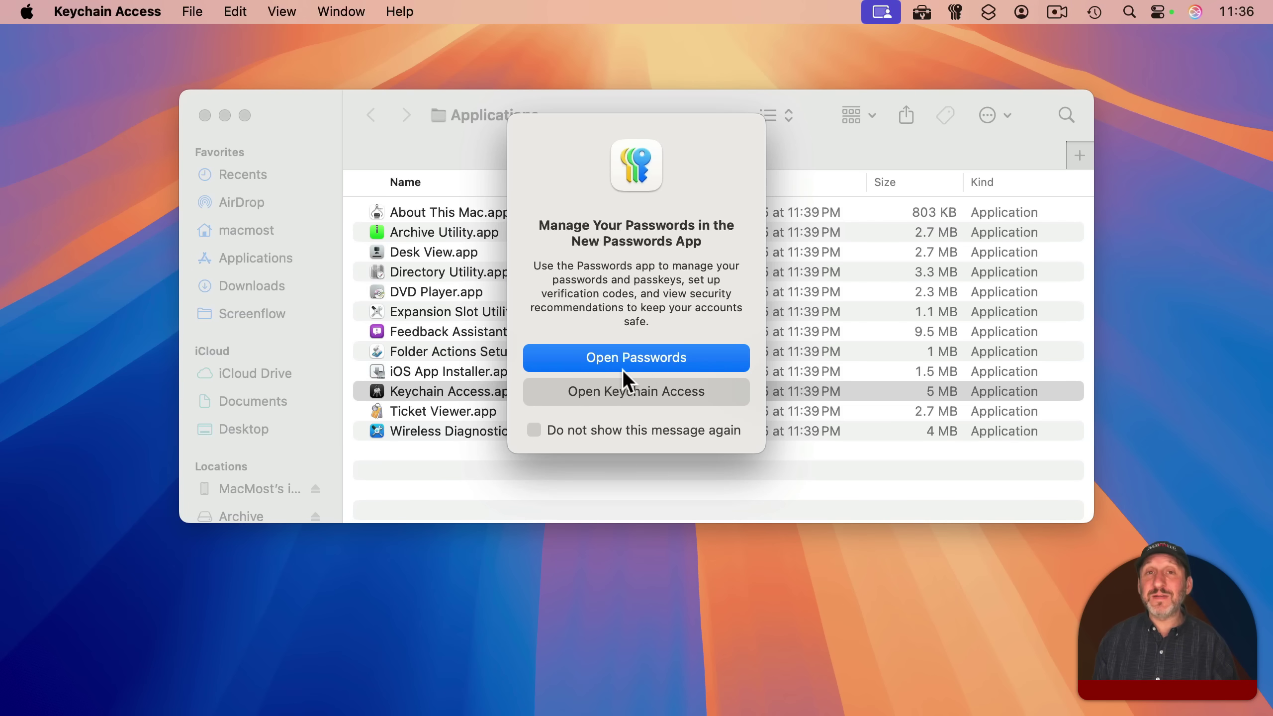
click(660, 392)
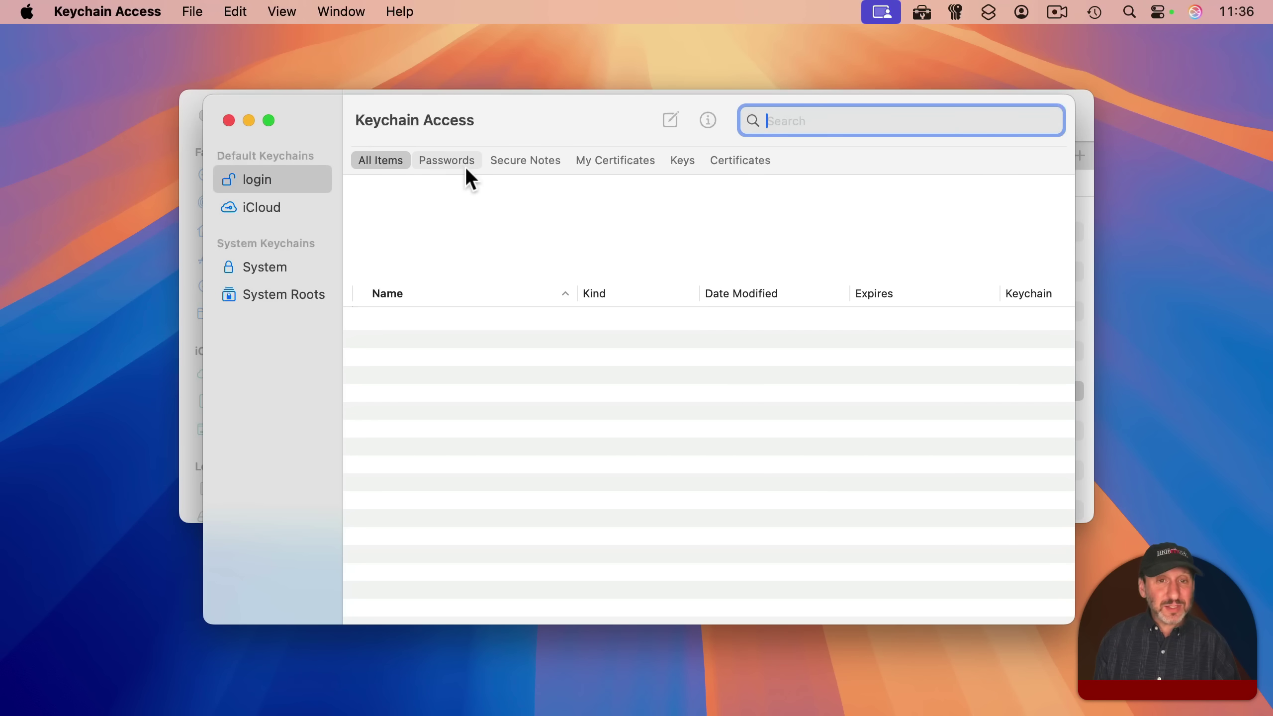
click(516, 160)
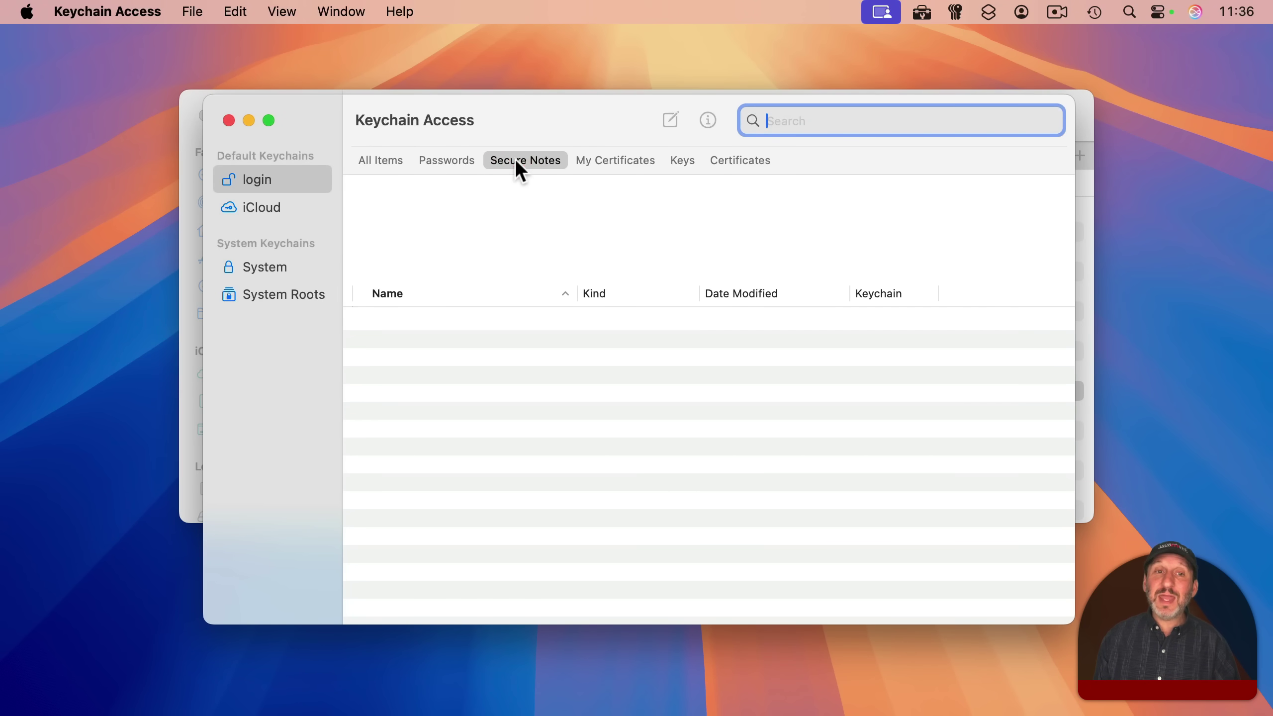
click(280, 205)
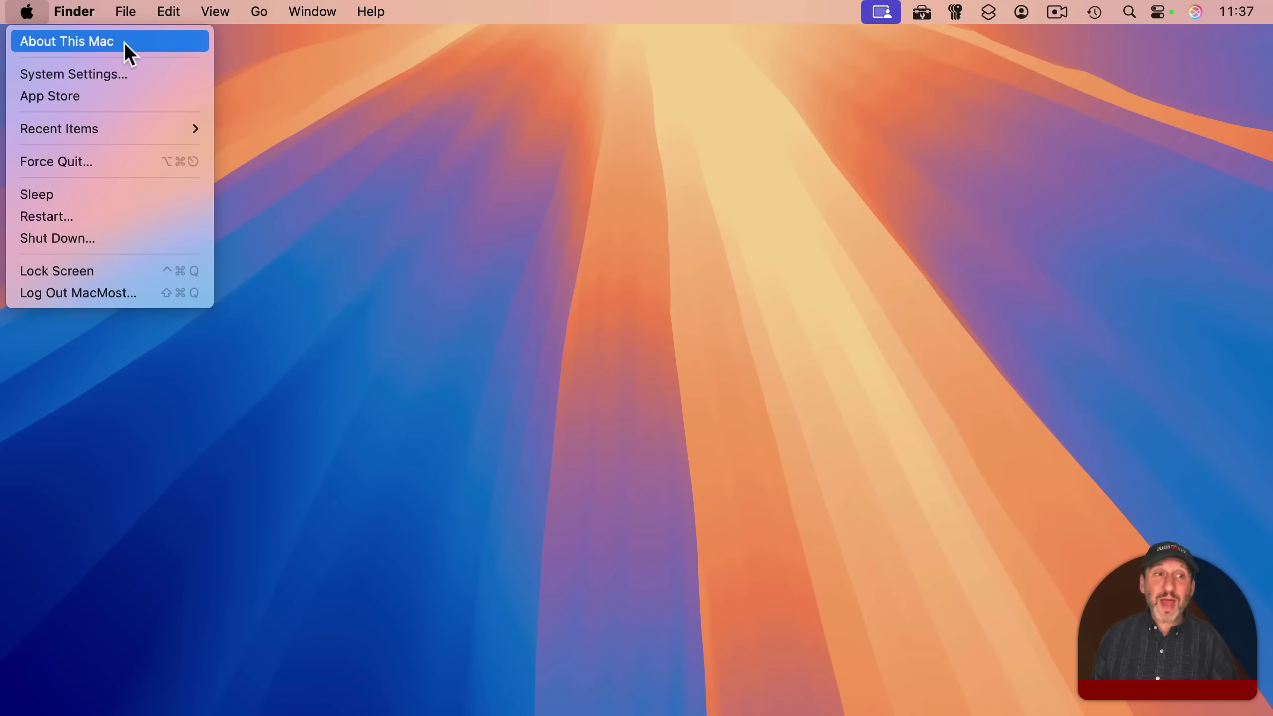
- Launch System Information from the Option-held Apple menu and view the Graphics/Displays details
key(alt)
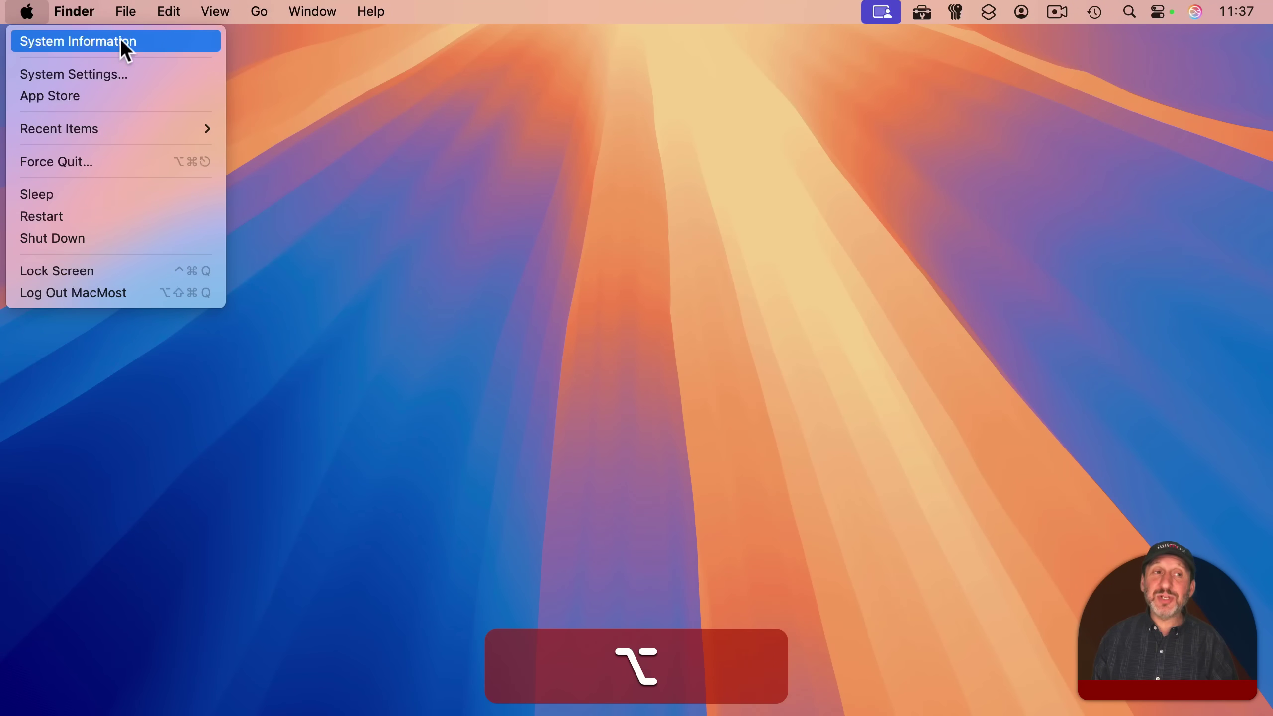
click(132, 42)
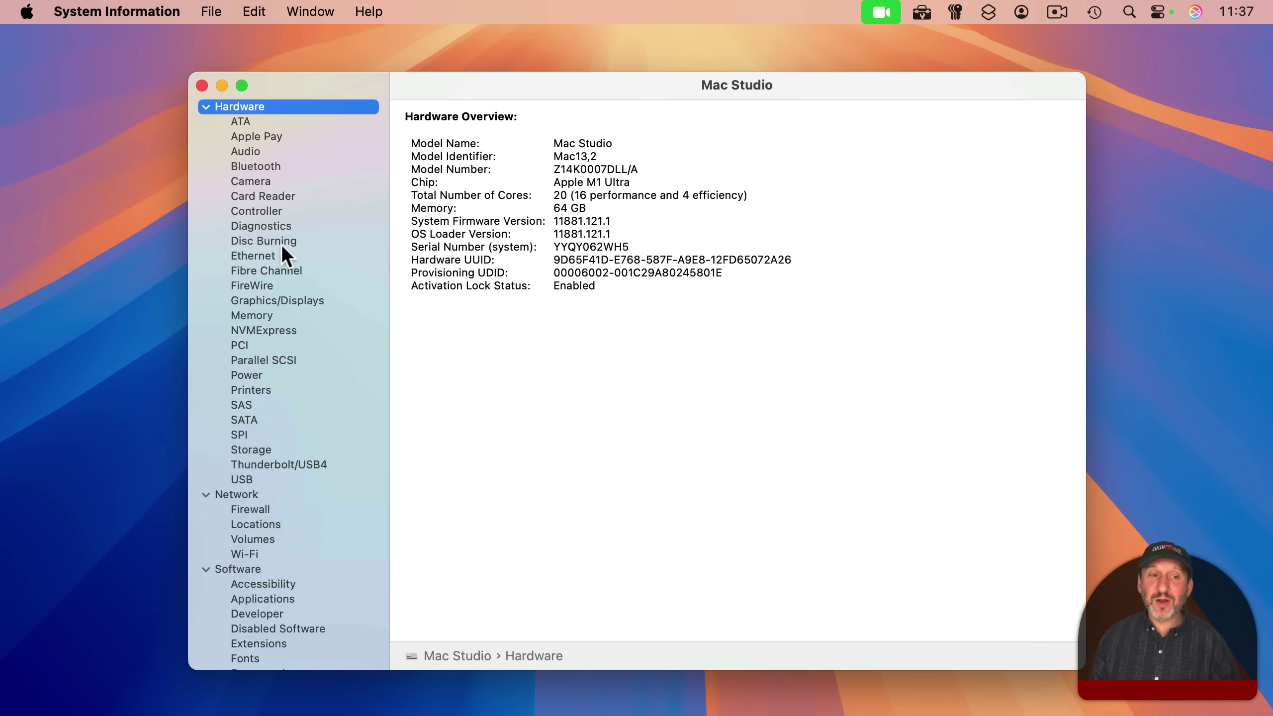
click(253, 301)
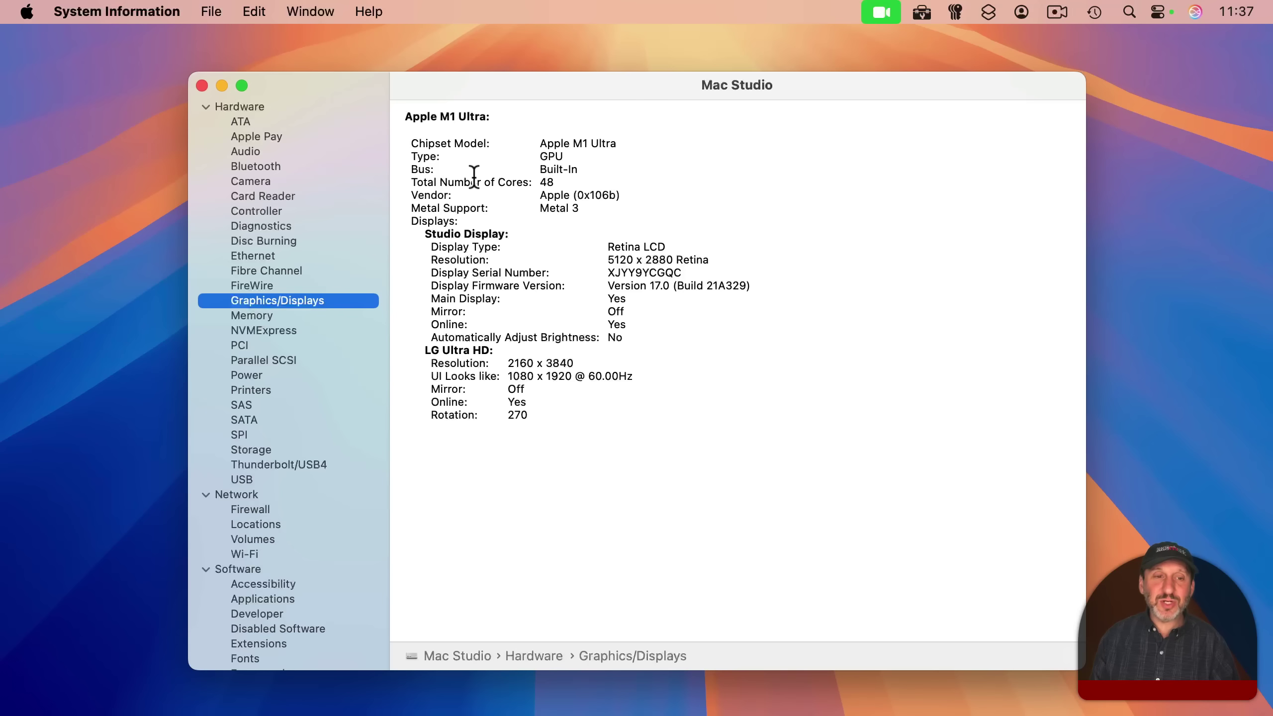
scroll(271, 301, down, 8)
- View the Software overview, then the Applications list with versions, sources and dates
click(242, 379)
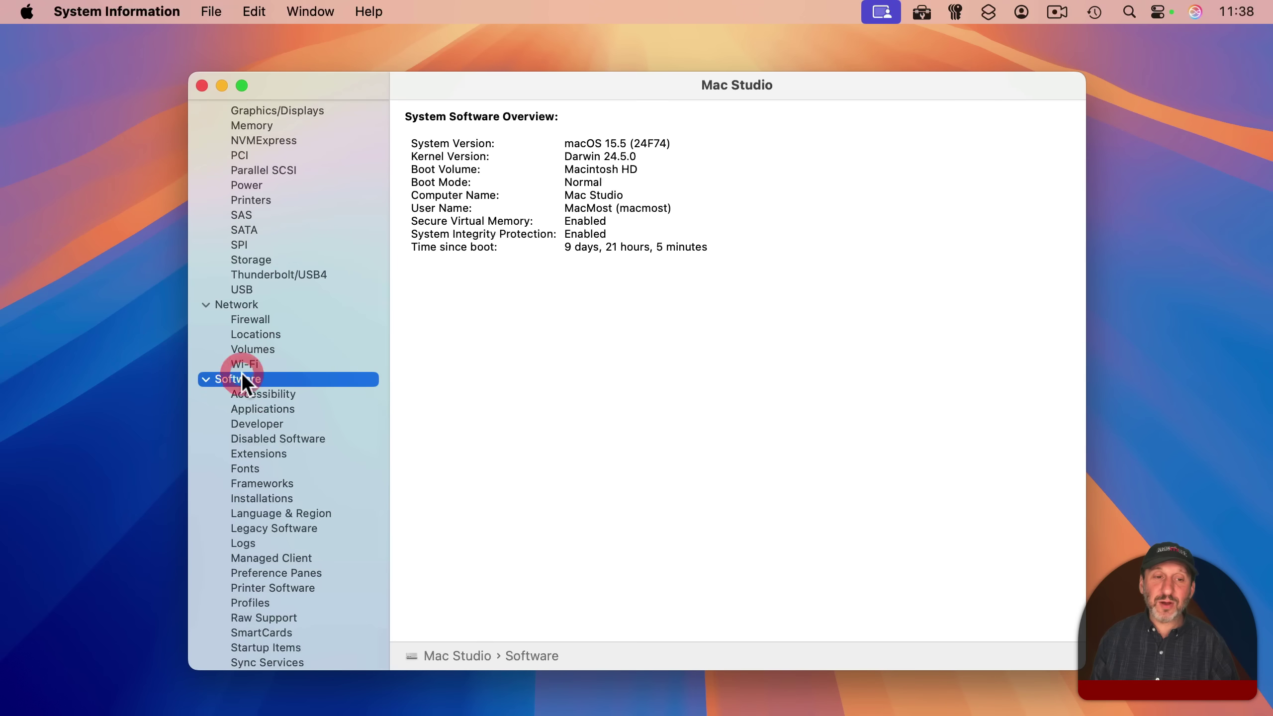
click(258, 412)
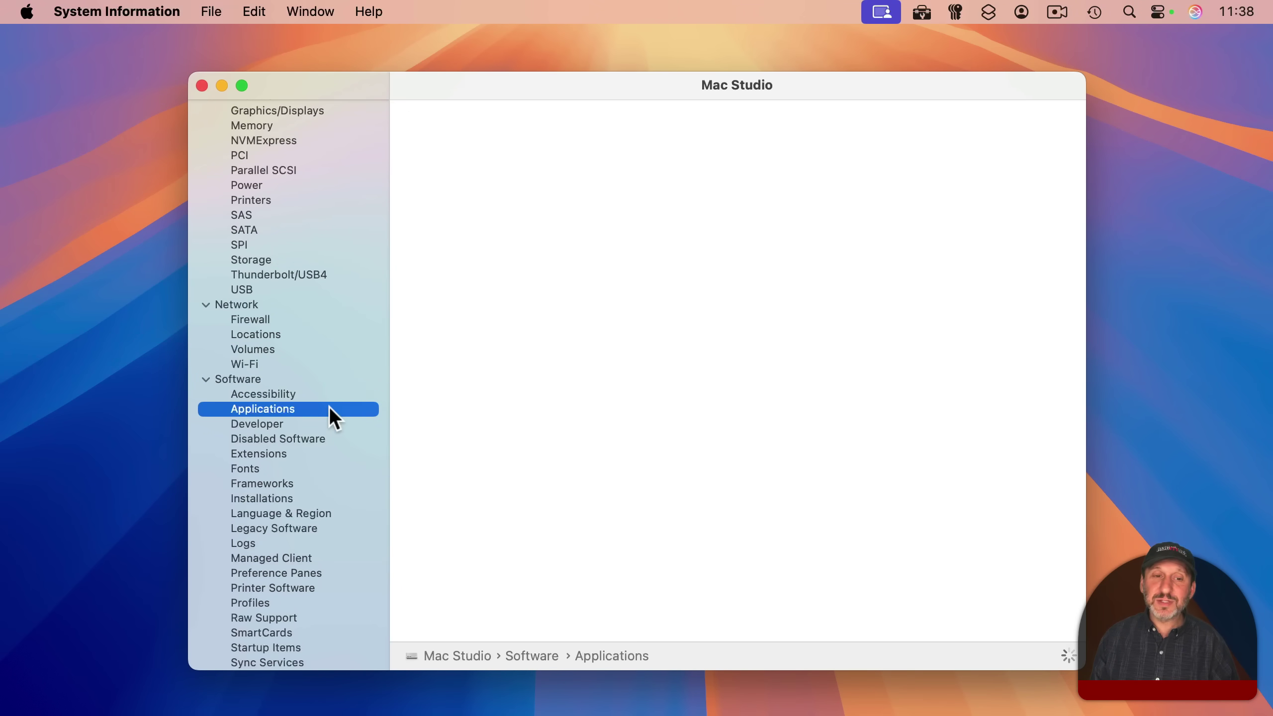
scroll(758, 161, right, 3)
scroll(758, 162, down, 1)
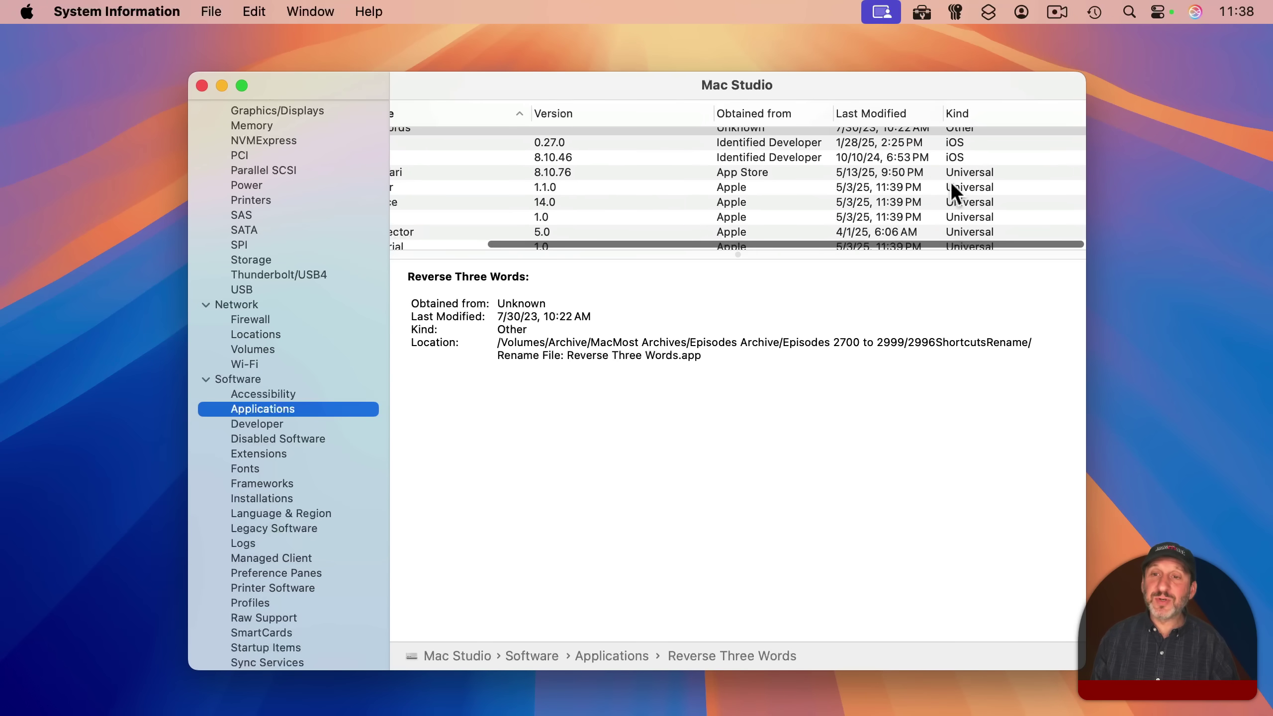
scroll(951, 181, up, 1)
scroll(982, 188, down, 10)
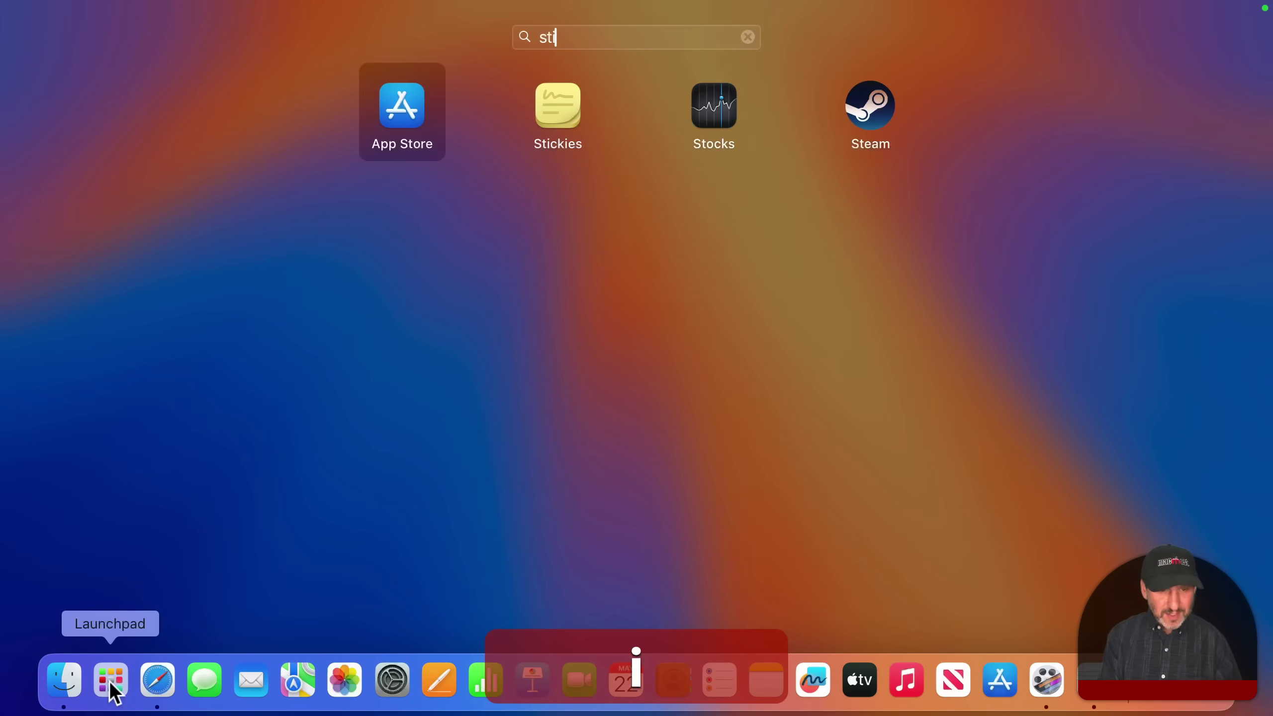
- Launch Stickies and move the yellow and blue sample notes apart
key(Return)
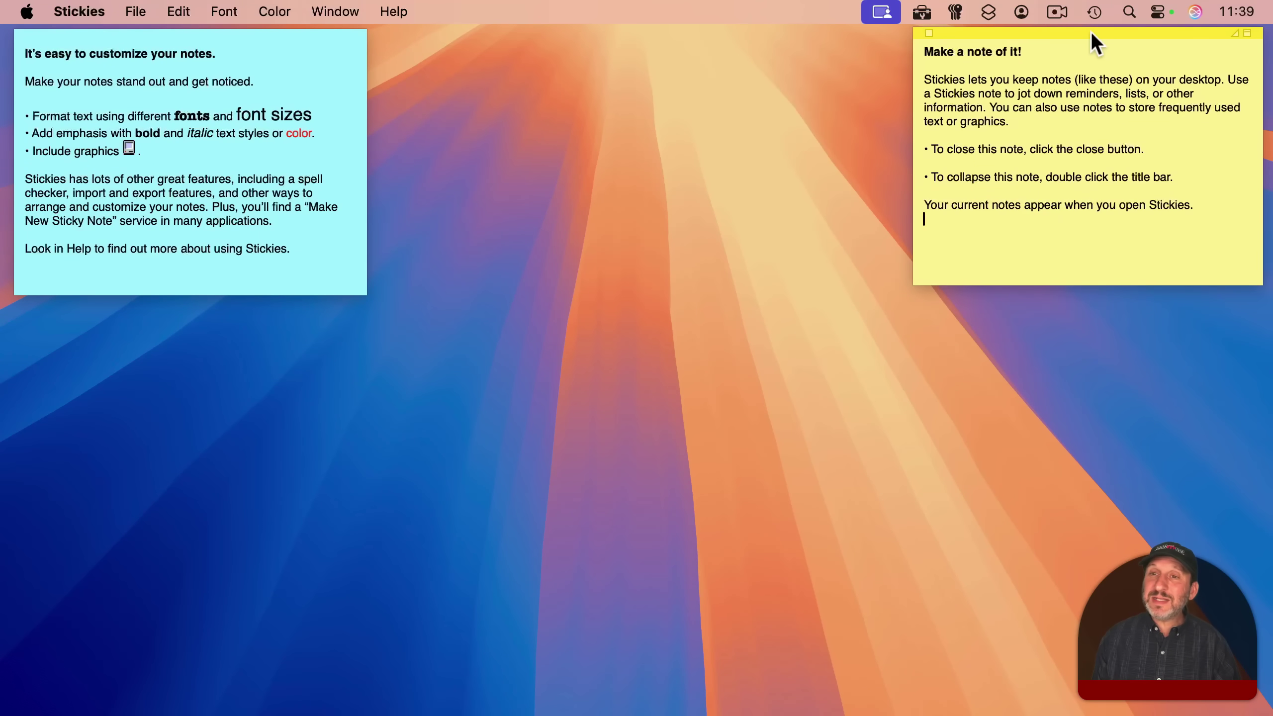
drag(1090, 33, 1018, 54)
drag(164, 33, 198, 58)
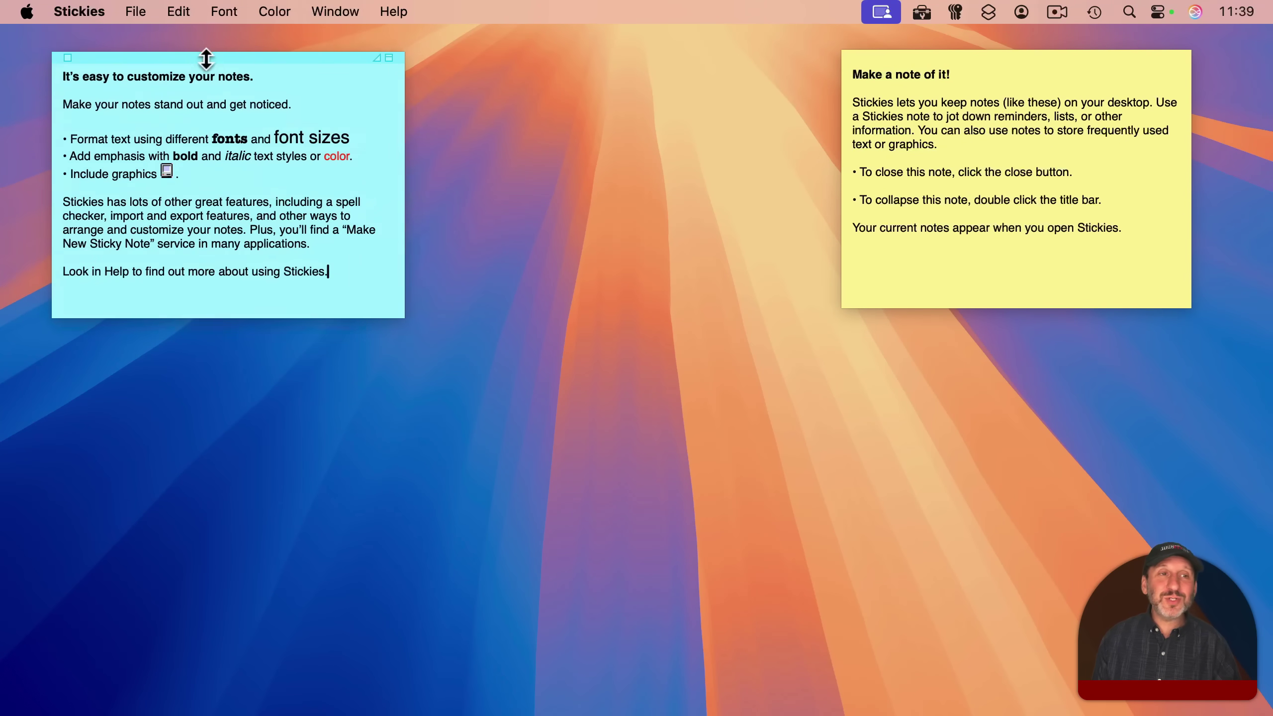
- Create a new blank note, make it translucent, and place it at the lower left
click(129, 10)
click(146, 40)
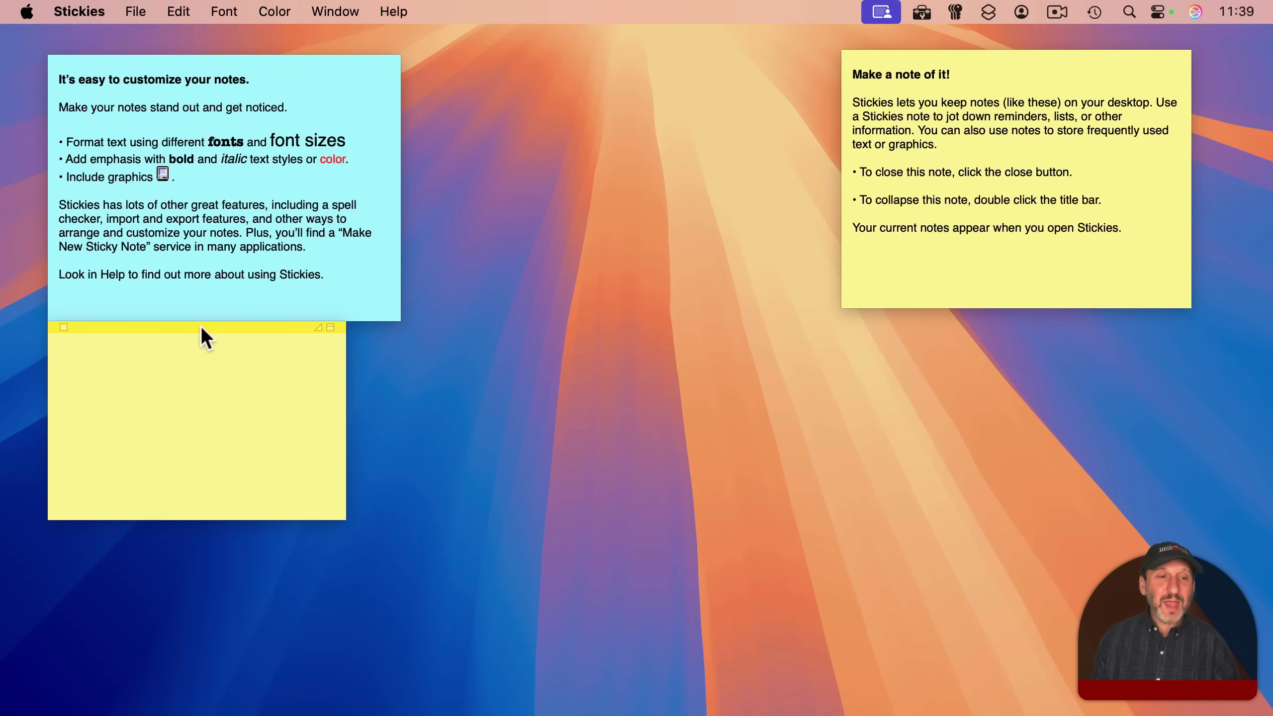
drag(202, 327, 806, 346)
click(334, 11)
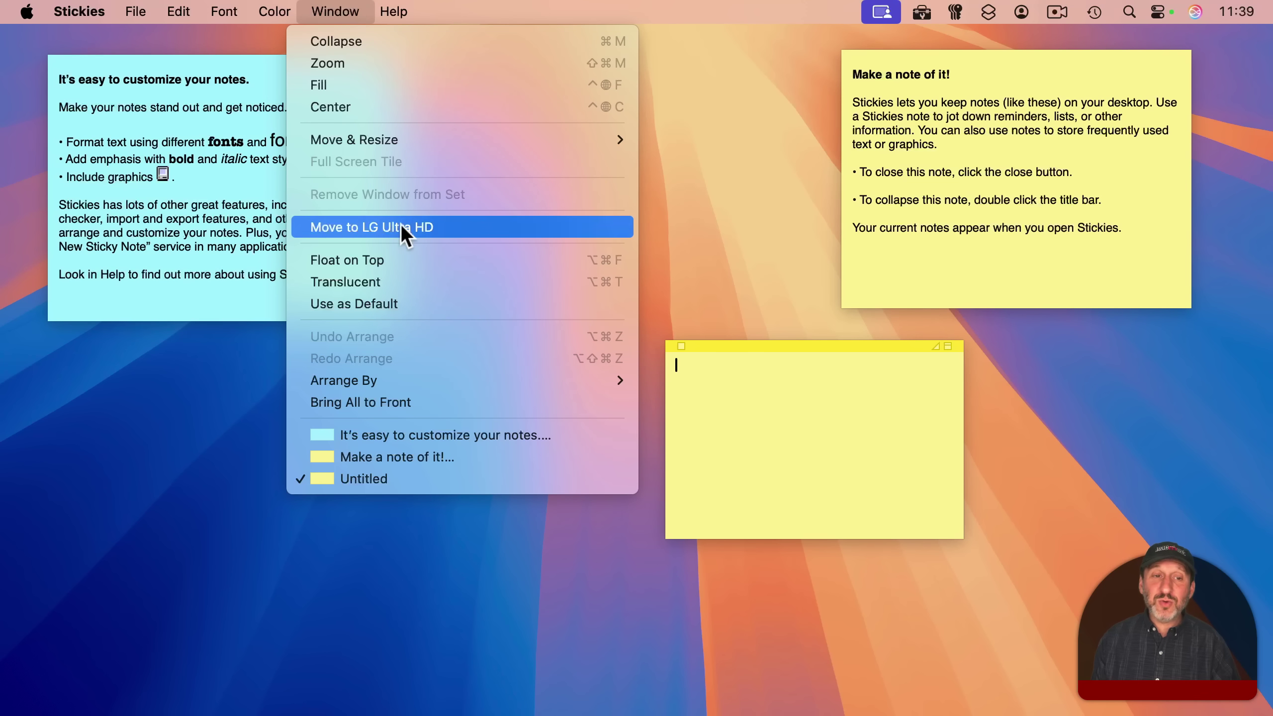
click(388, 280)
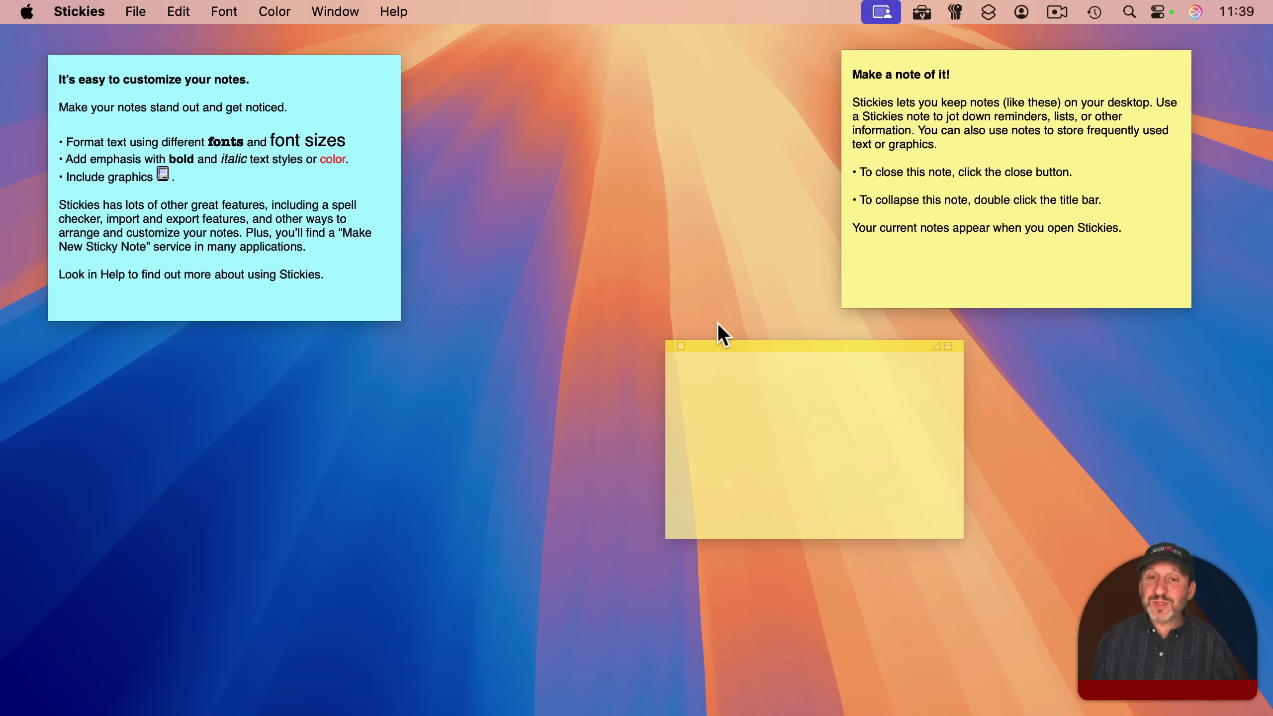
drag(740, 347, 79, 339)
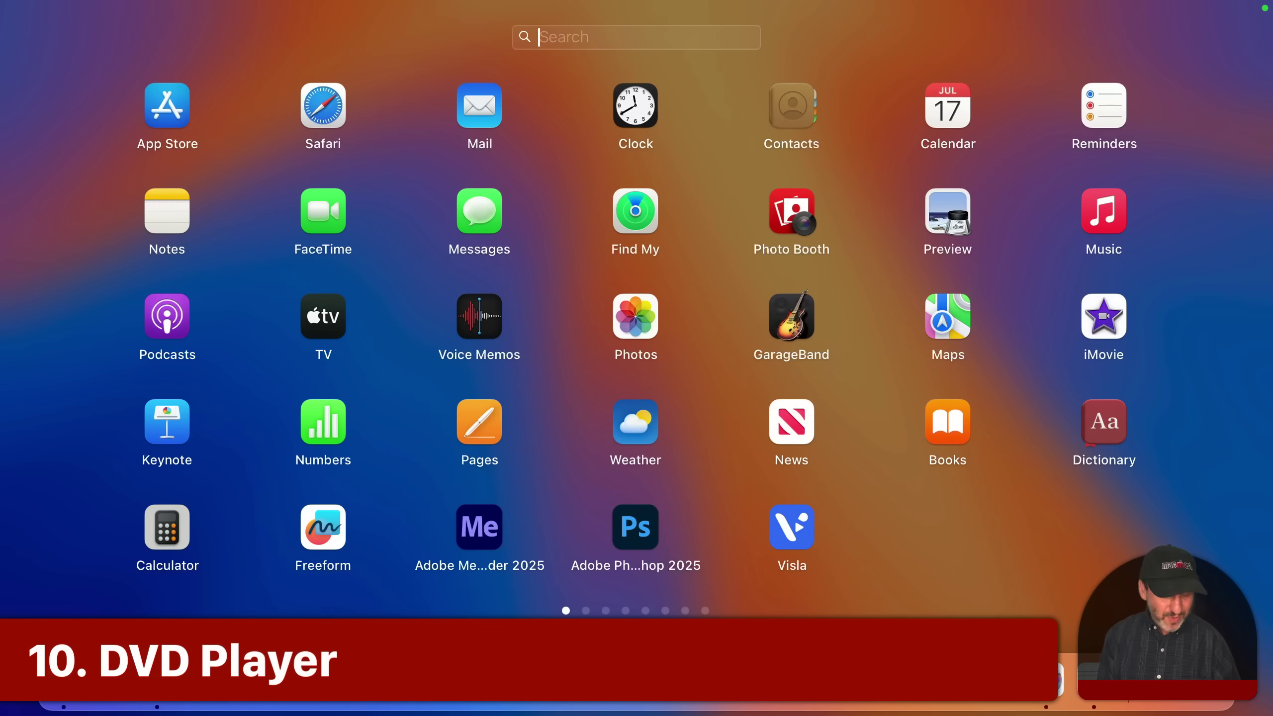
- Search 'dvd' in Spotlight after Launchpad finds nothing, bringing up DVD Player.app
text(dvd)
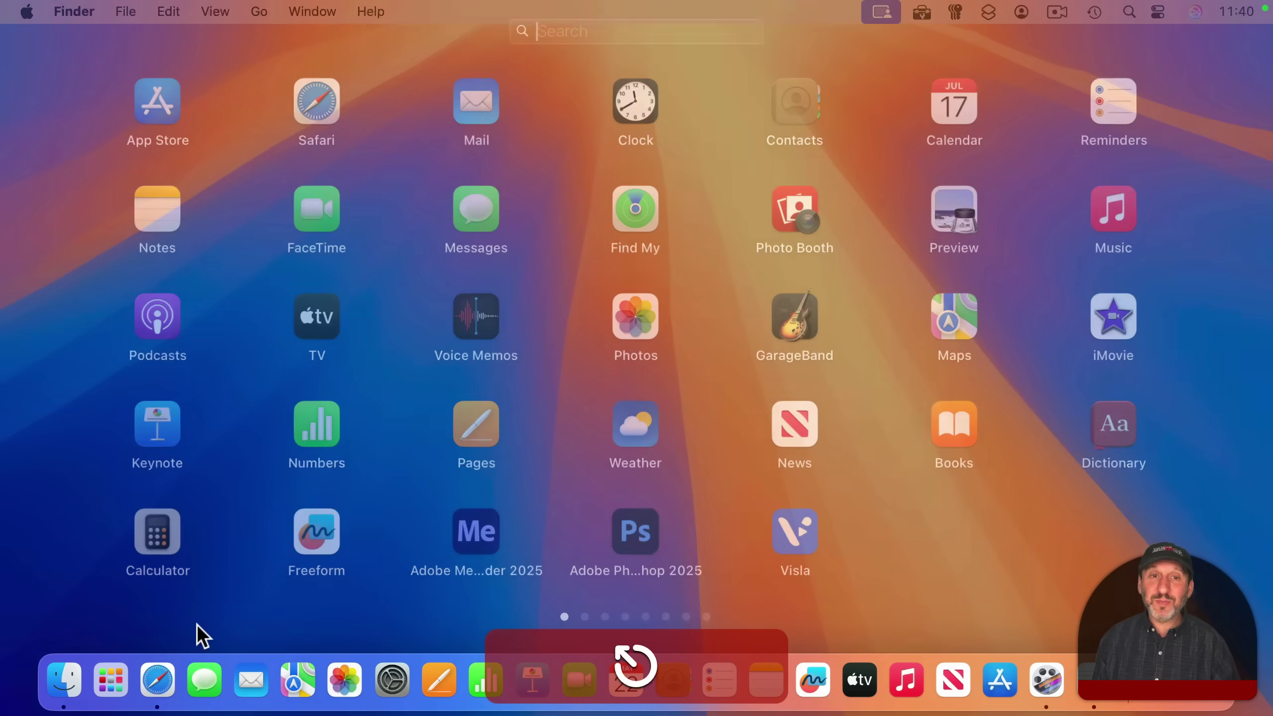
key(super+space)
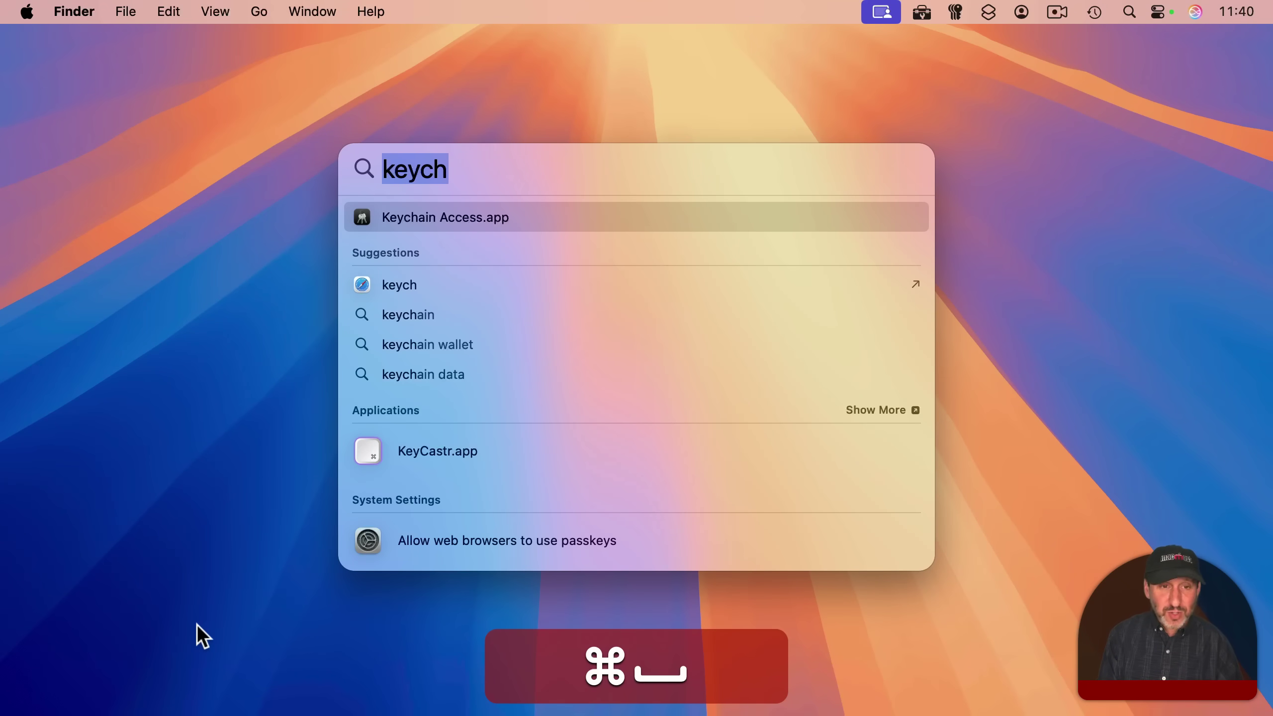
text(dvd)
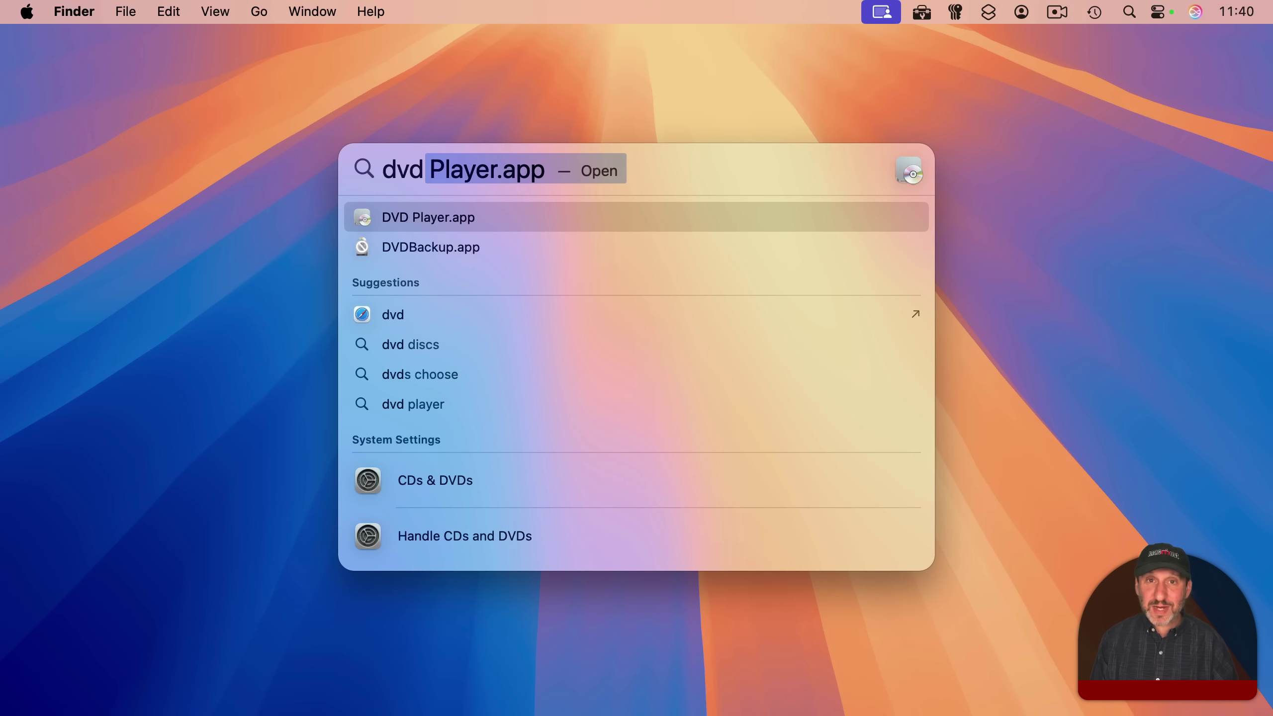
- Launch DVD Player from the Spotlight result, showing its empty playback window
key(Return)
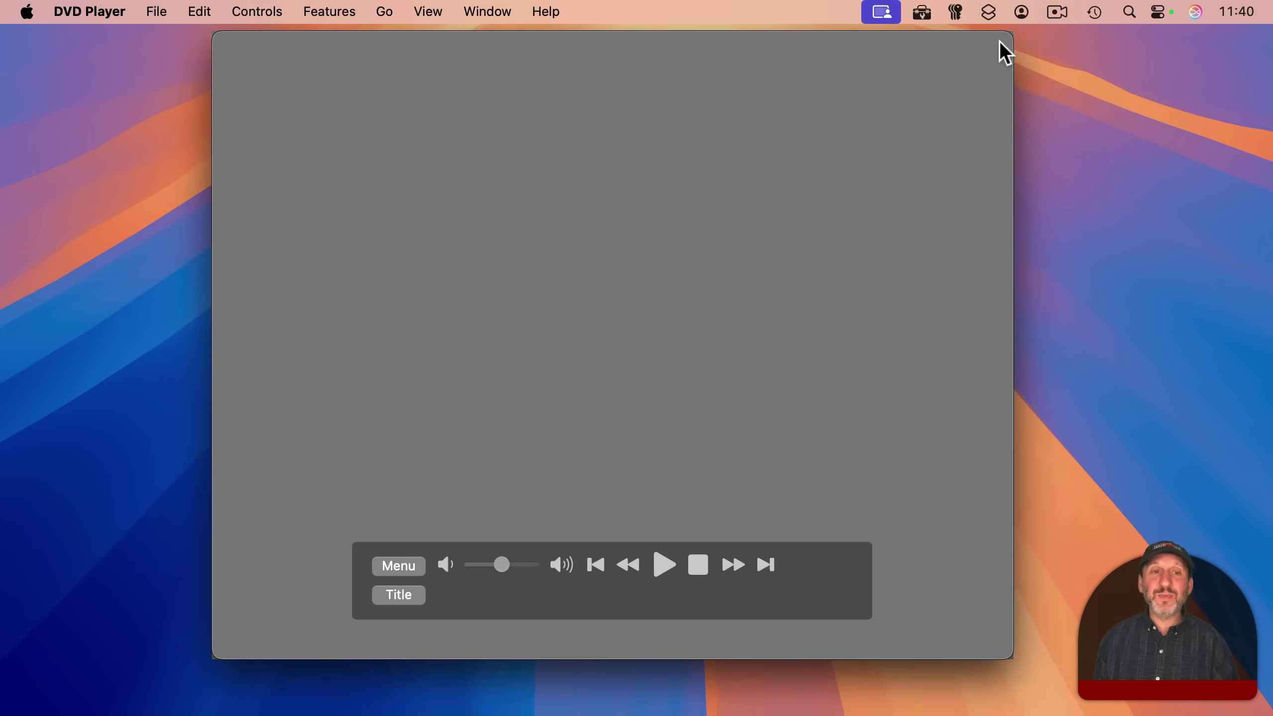